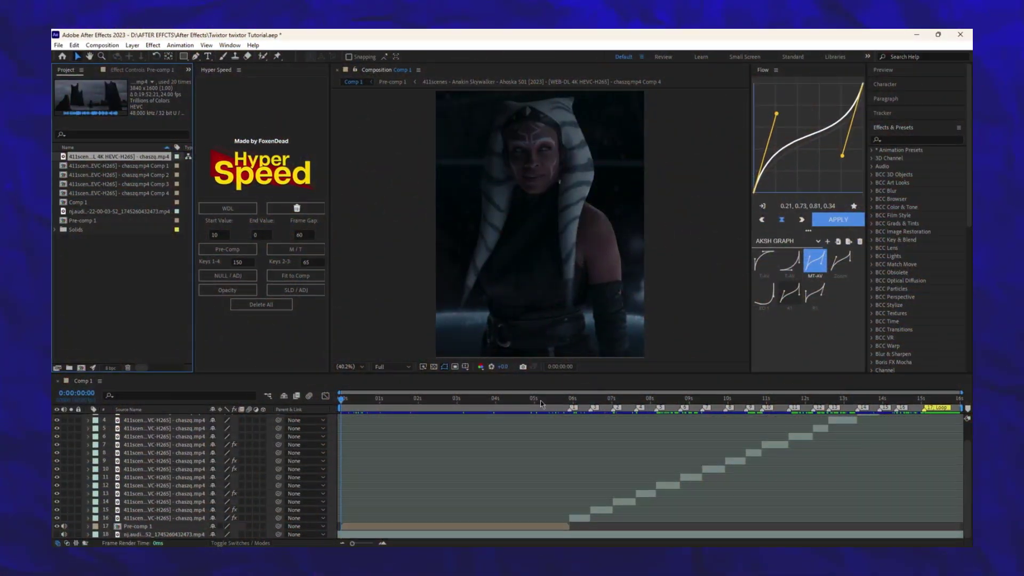
Move the playhead to 0:00:05:54 and enable frame blending on clip layers 1 to 16 and for Comp 1.
{"action": "left_click", "coordinate": [577, 400]}
{"action": "scroll", "coordinate": [589, 408], "scroll_direction": "up", "scroll_amount": 4}
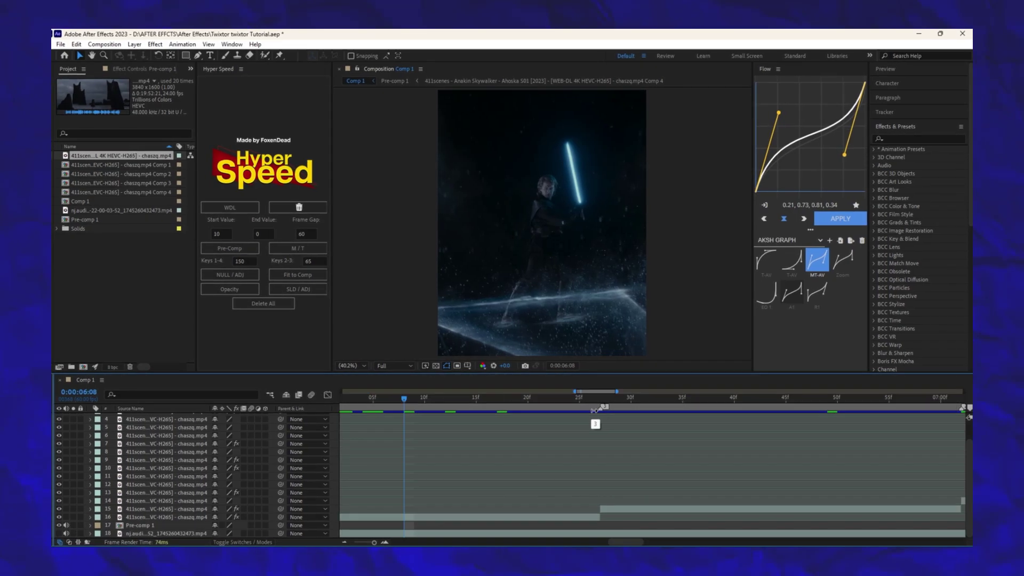
{"action": "scroll", "coordinate": [594, 410], "scroll_direction": "down", "scroll_amount": 3}
{"action": "left_click_drag", "start_coordinate": [495, 400], "coordinate": [423, 400]}
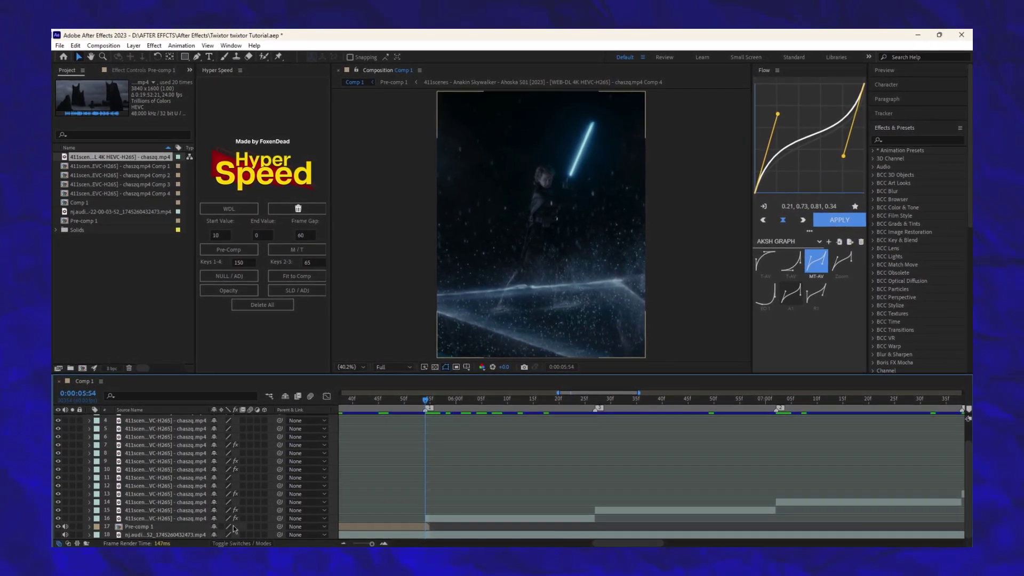
{"action": "left_click", "coordinate": [191, 518]}
{"action": "scroll", "coordinate": [179, 431], "scroll_direction": "up", "scroll_amount": 2}
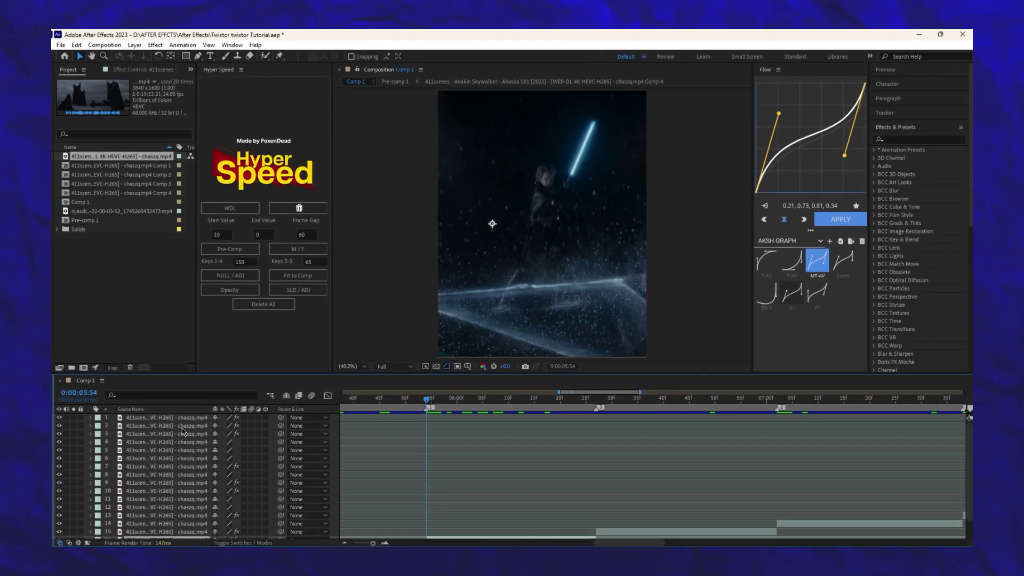
{"action": "key", "text": "ctrl+a"}
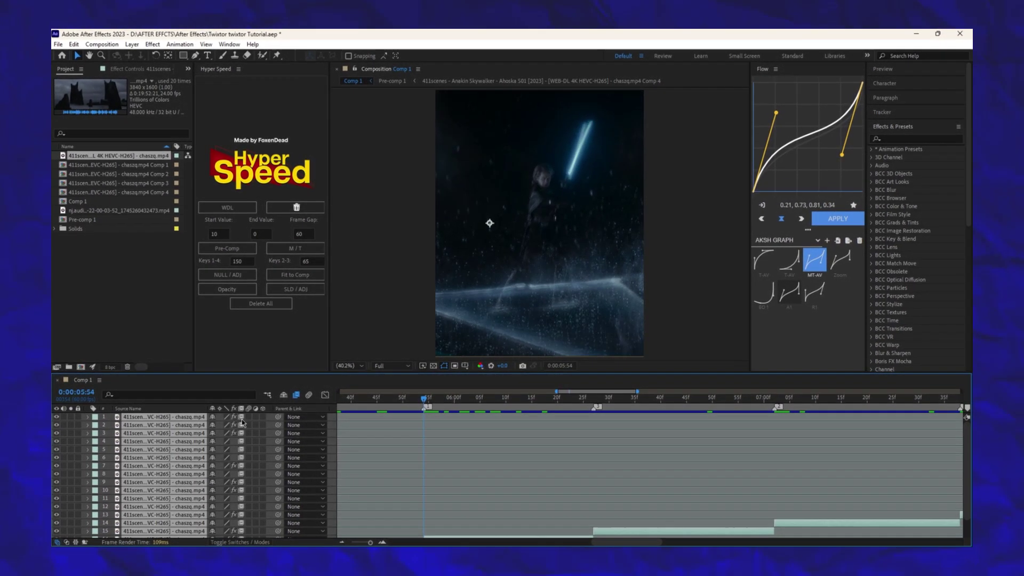
{"action": "scroll", "coordinate": [316, 452], "scroll_direction": "down", "scroll_amount": 2}
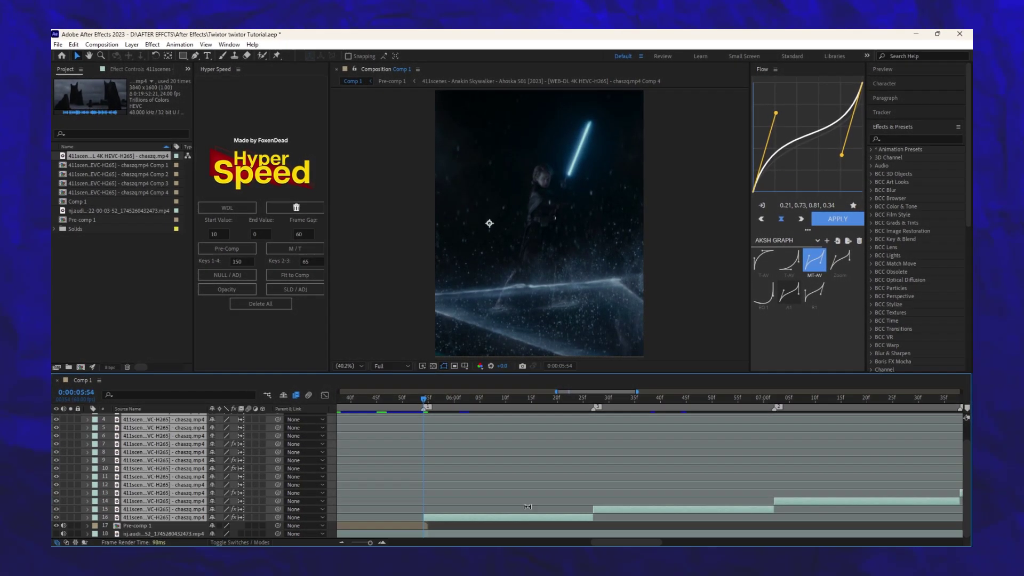
Pre-compose the clip on layer 16, moving all attributes and adjusting the composition duration to the layer's time span.
{"action": "left_click", "coordinate": [548, 524]}
{"action": "left_click", "coordinate": [550, 517]}
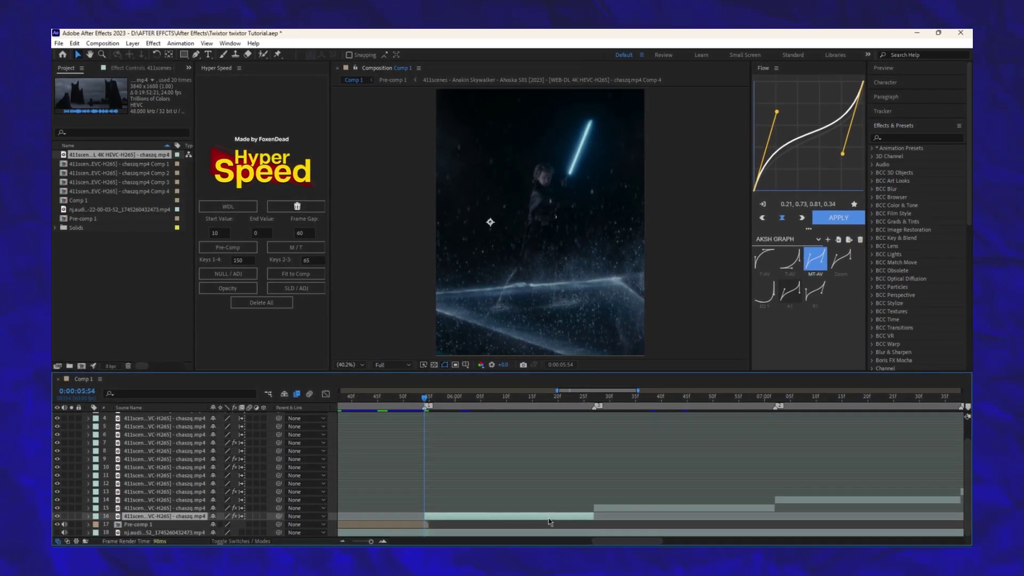
{"action": "right_click", "coordinate": [555, 517]}
{"action": "left_click", "coordinate": [597, 455]}
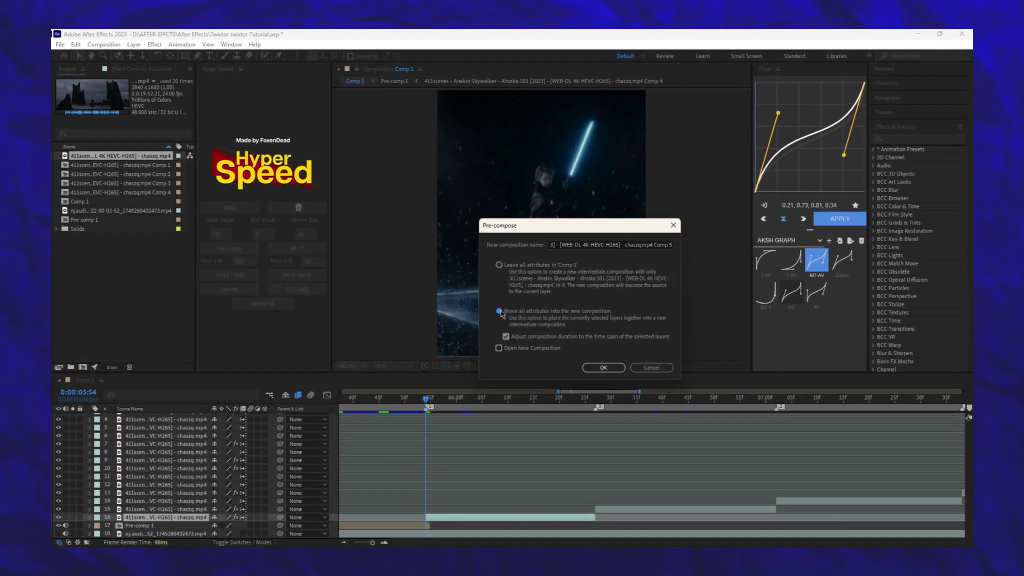
Pre-compose clip layers 1 to 15 into separate compositions with the Hyper Speed script.
{"action": "left_click", "coordinate": [646, 400]}
{"action": "left_click", "coordinate": [657, 509]}
{"action": "left_click", "coordinate": [659, 511]}
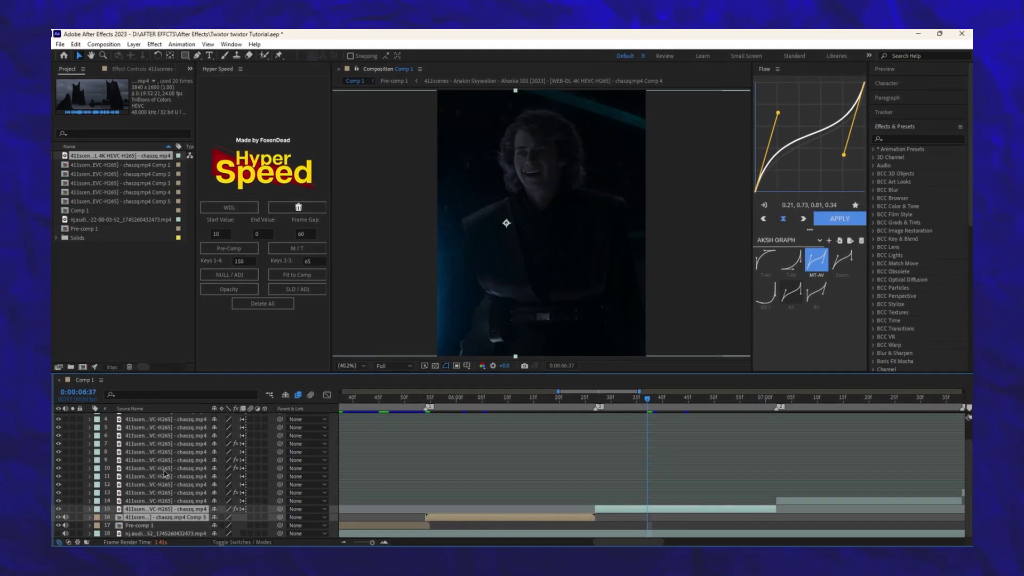
{"action": "left_click", "coordinate": [611, 516]}
{"action": "left_click", "coordinate": [609, 501]}
{"action": "left_click", "coordinate": [608, 515]}
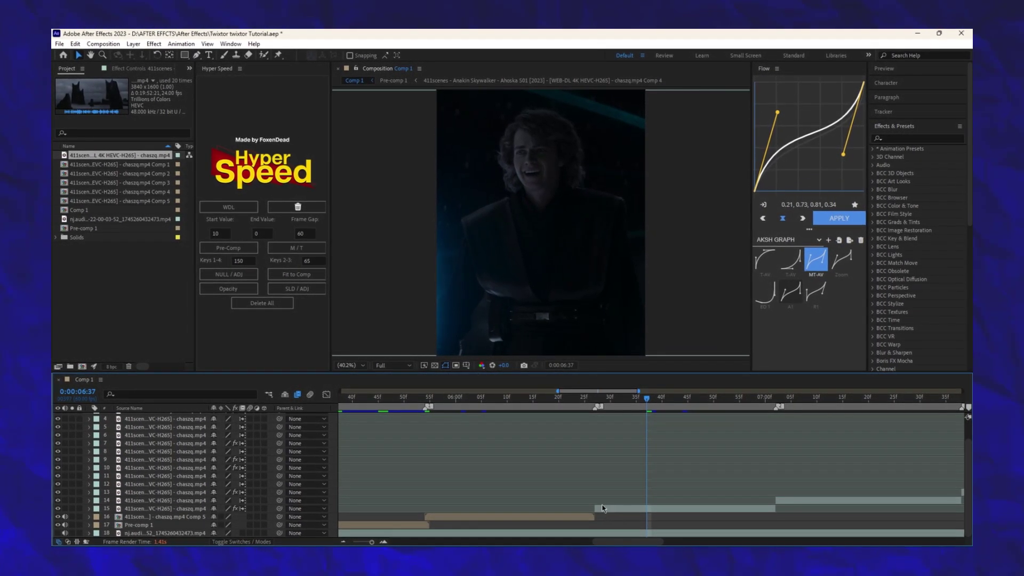
{"action": "left_click", "coordinate": [602, 508]}
{"action": "scroll", "coordinate": [169, 428], "scroll_direction": "up", "scroll_amount": 3}
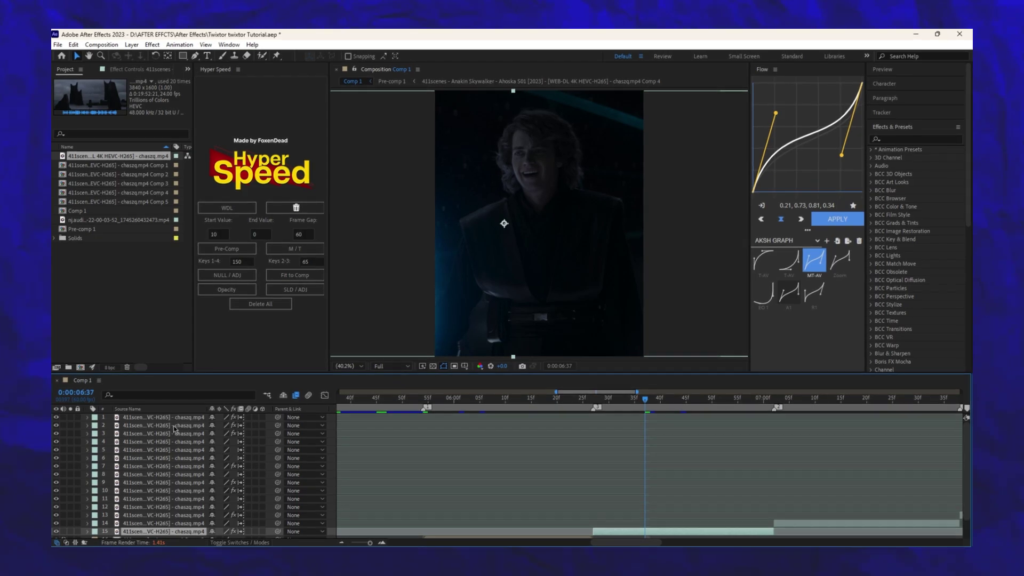
{"action": "key", "text": "ctrl+a"}
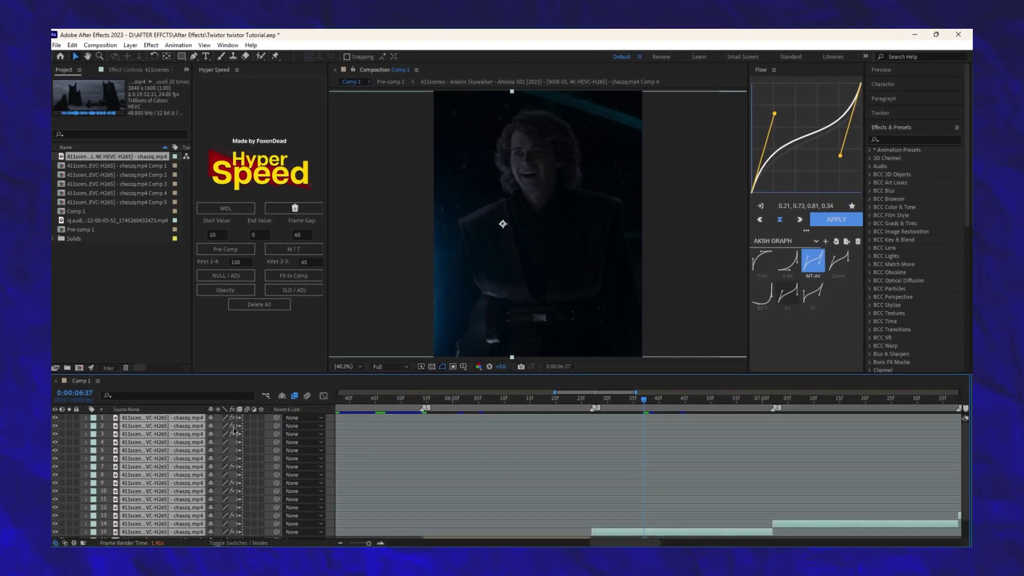
{"action": "left_click", "coordinate": [224, 250]}
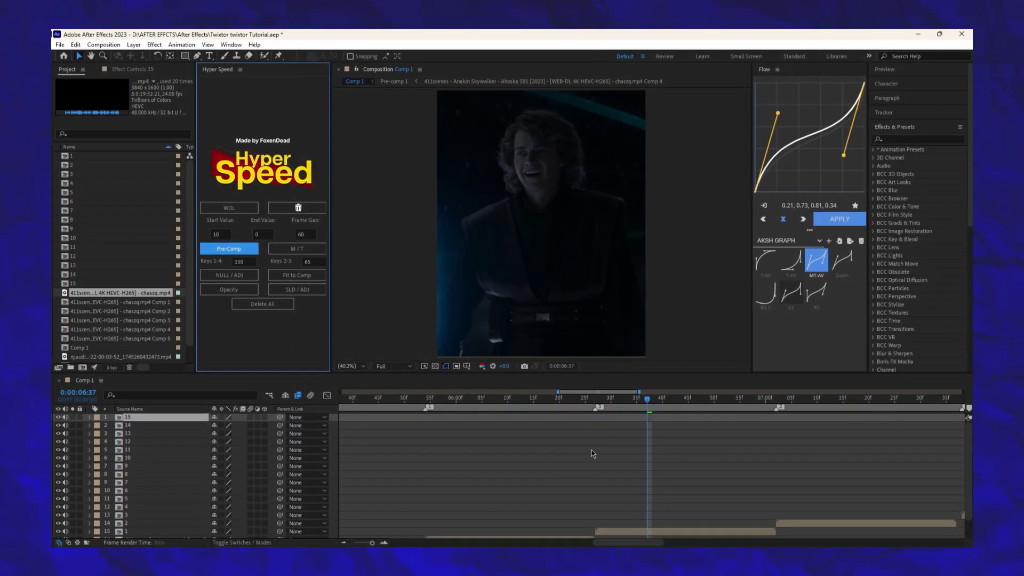
Return the playhead to 0:00:05:54 and apply the Twixtor Pro effect to the pre-composed clip on layer 16.
{"action": "scroll", "coordinate": [593, 453], "scroll_direction": "down", "scroll_amount": 2}
{"action": "left_click_drag", "start_coordinate": [628, 404], "coordinate": [423, 376]}
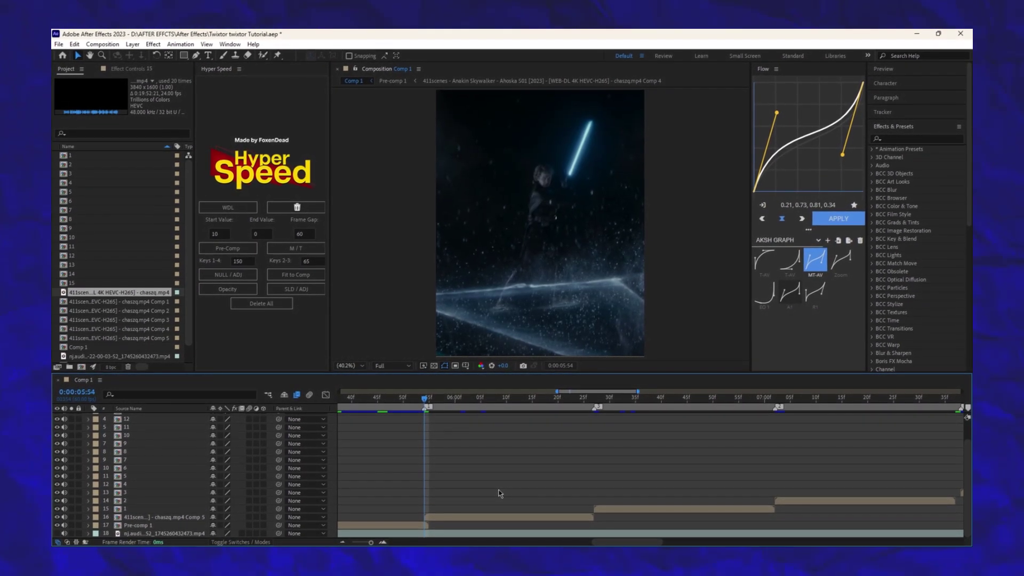
{"action": "left_click", "coordinate": [489, 517]}
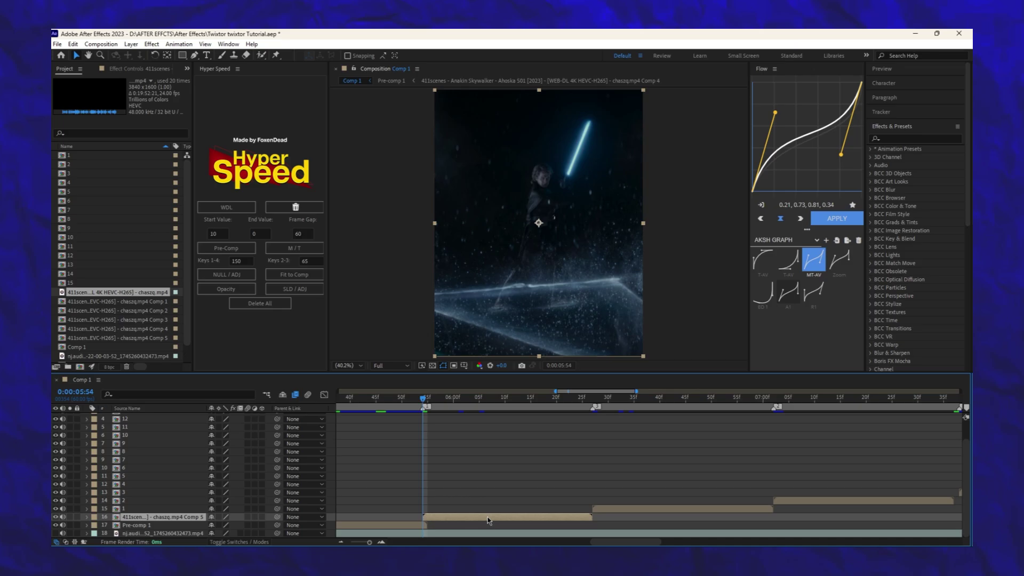
{"action": "key", "text": "ctrl+space"}
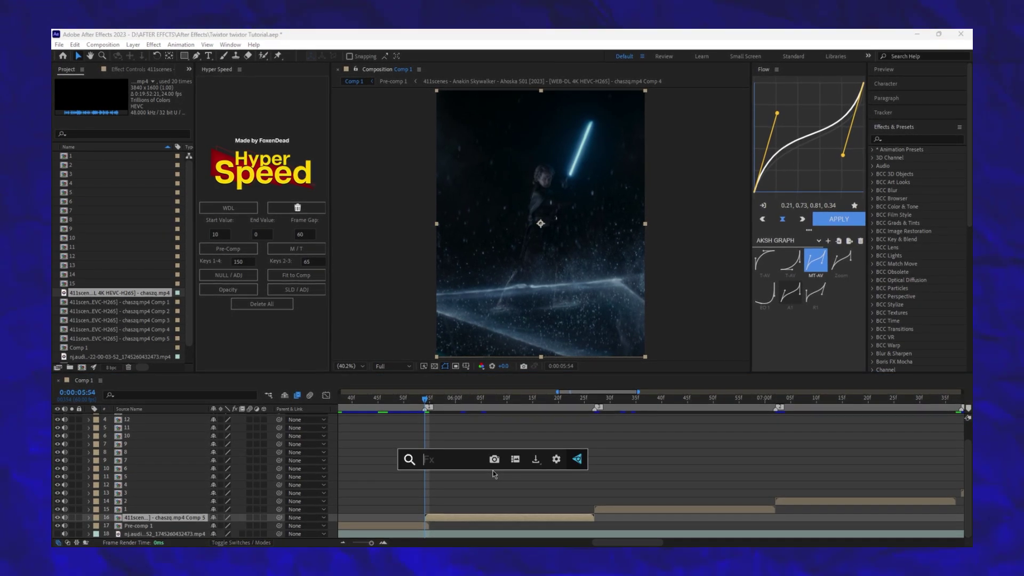
{"action": "type", "text": "twix"}
{"action": "left_click", "coordinate": [493, 469]}
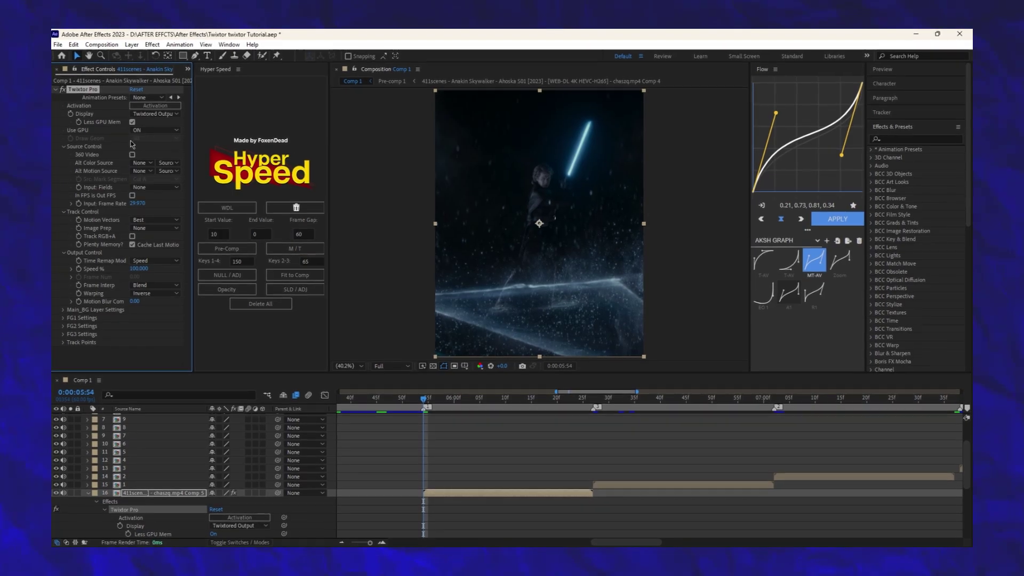
Check the source footage's frame rate in the project and set Twixtor Pro's Input: Frame Rate to 24.
{"action": "left_click", "coordinate": [190, 69]}
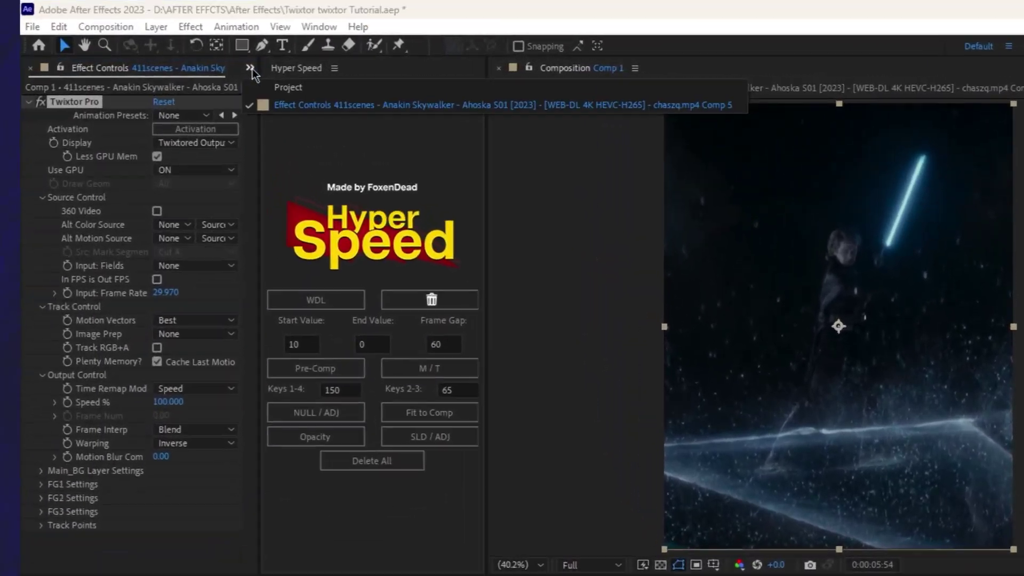
{"action": "left_click", "coordinate": [288, 86]}
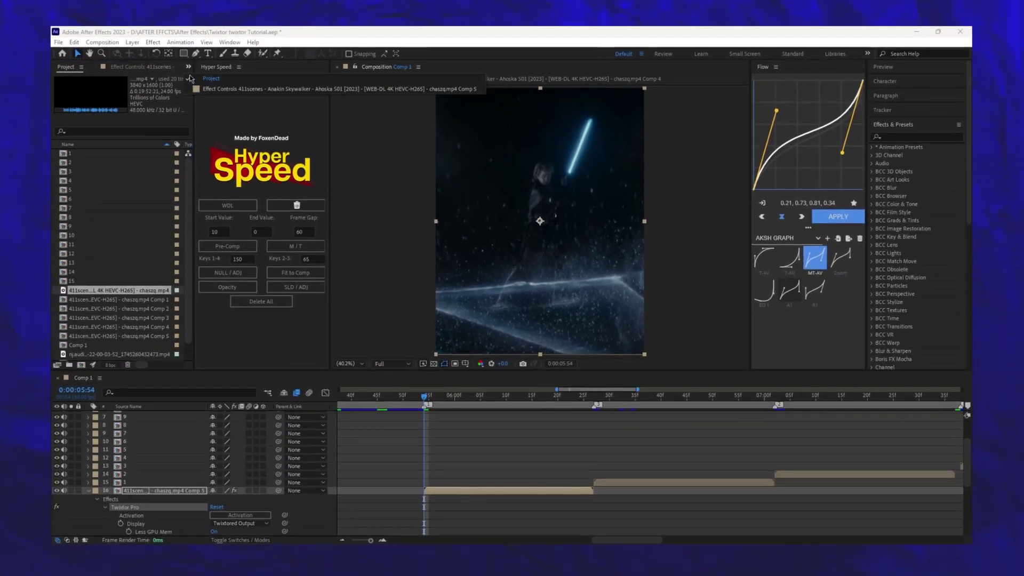
{"action": "left_click", "coordinate": [171, 67]}
{"action": "left_click", "coordinate": [140, 200]}
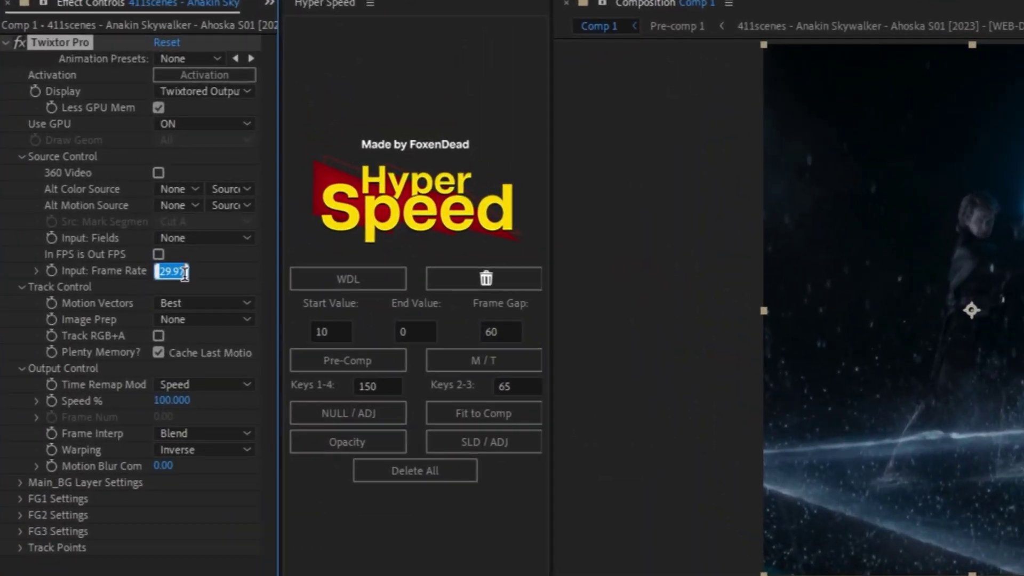
{"action": "type", "text": "24"}
{"action": "key", "text": "Return"}
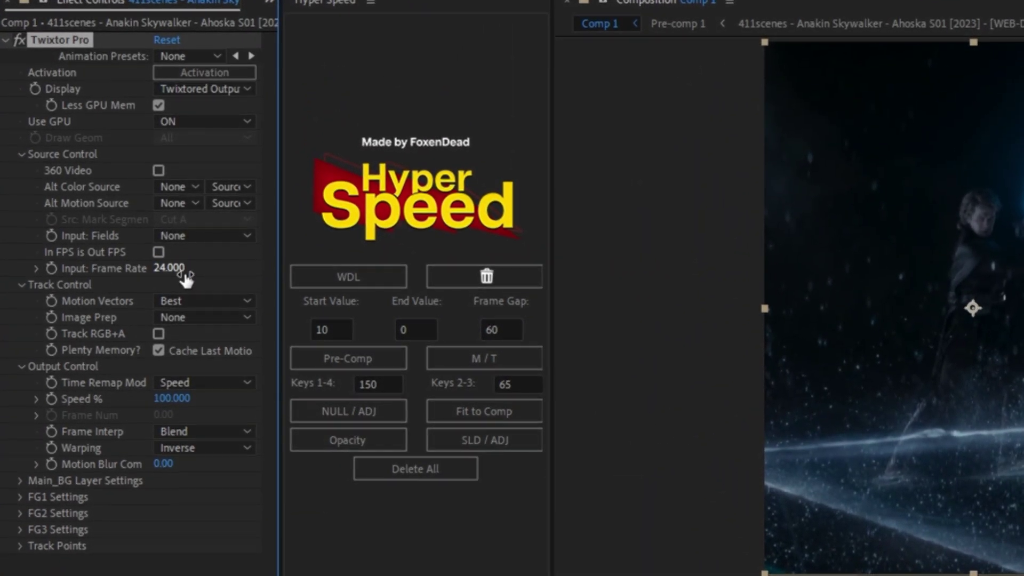
Set Twixtor Pro's Image Prep to Contrast/Edge Enhance, Frame Interp to Motion Weighted Blend and Warping to Inverse w/ Smart Blend.
{"action": "left_click", "coordinate": [208, 318]}
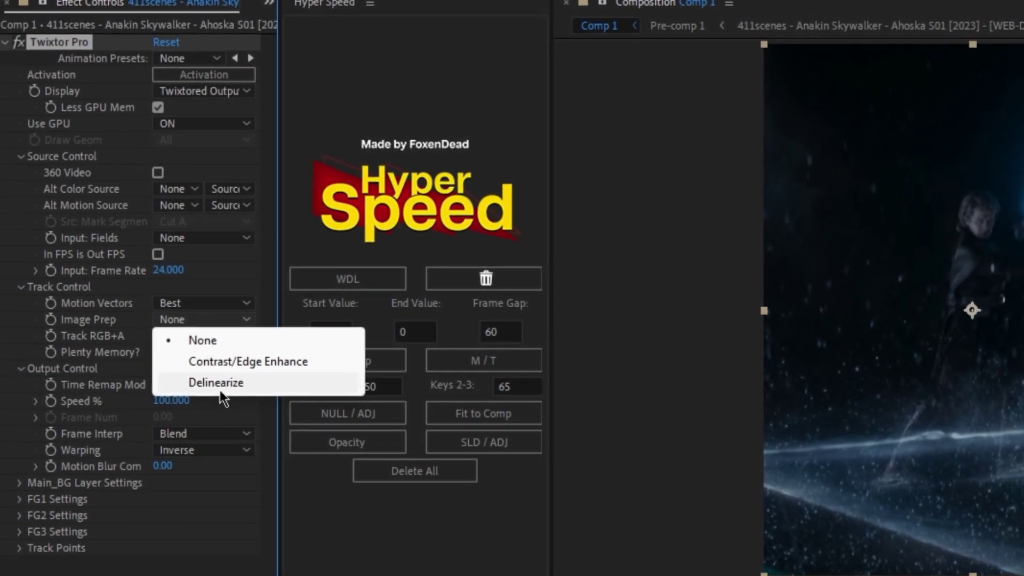
{"action": "left_click", "coordinate": [230, 362]}
{"action": "left_click", "coordinate": [229, 433]}
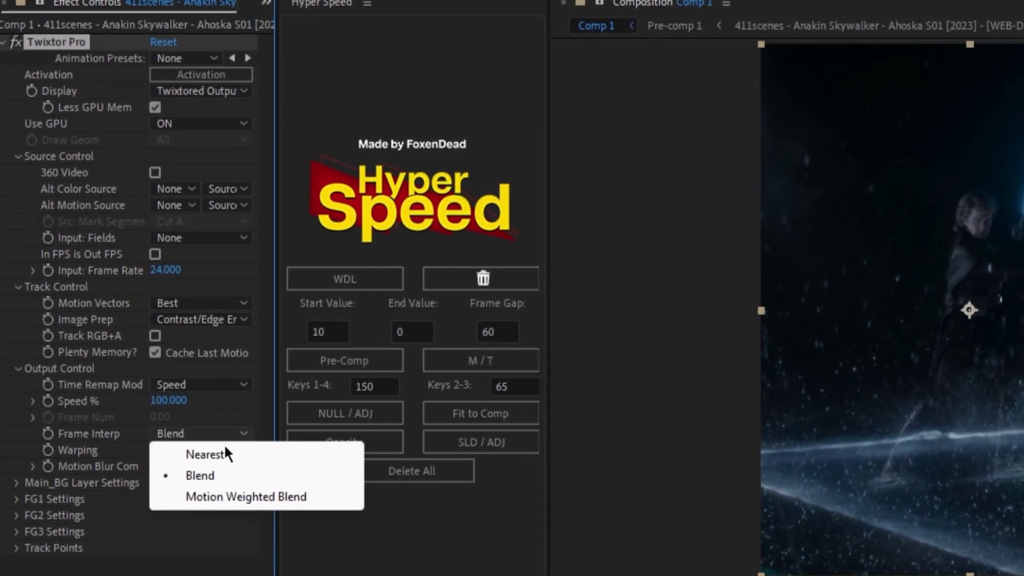
{"action": "left_click", "coordinate": [232, 497]}
{"action": "left_click", "coordinate": [234, 450]}
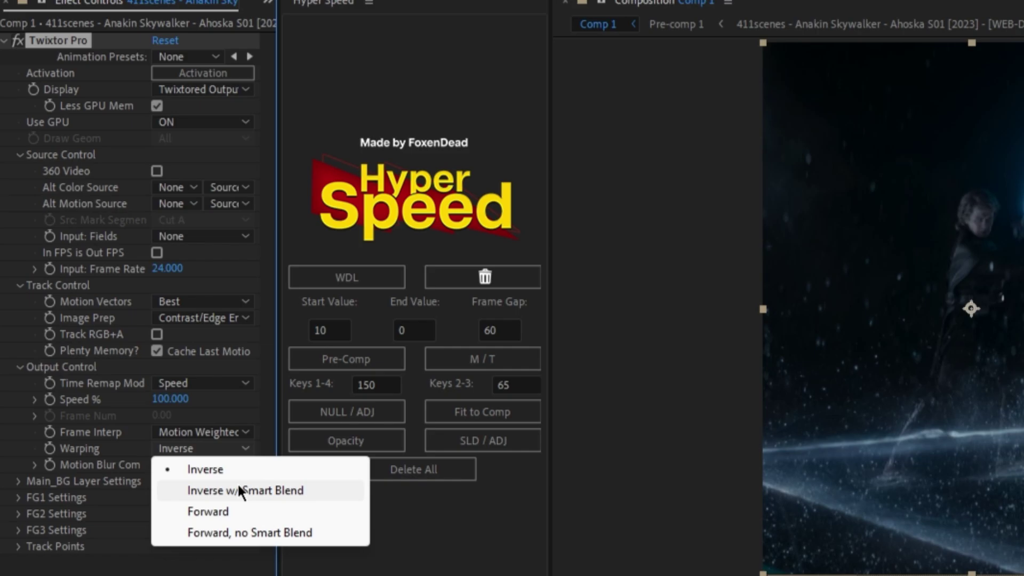
{"action": "left_click", "coordinate": [237, 486]}
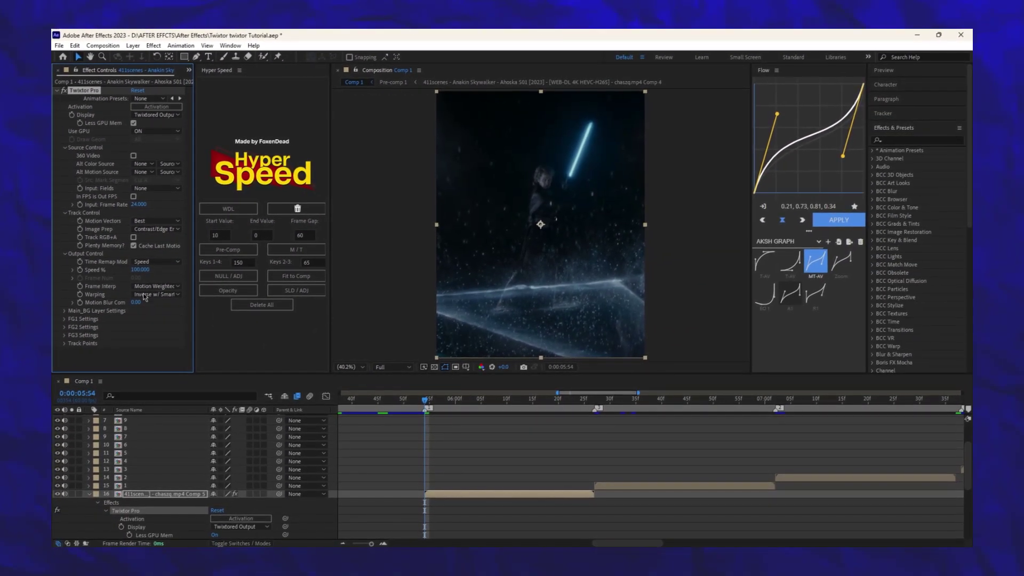
Keyframe Twixtor's Speed % on layer 16 at 165 at 0:00:05:54, 45 at 0:00:06:10 and 165 at 0:00:06:27.
{"action": "left_click", "coordinate": [80, 269]}
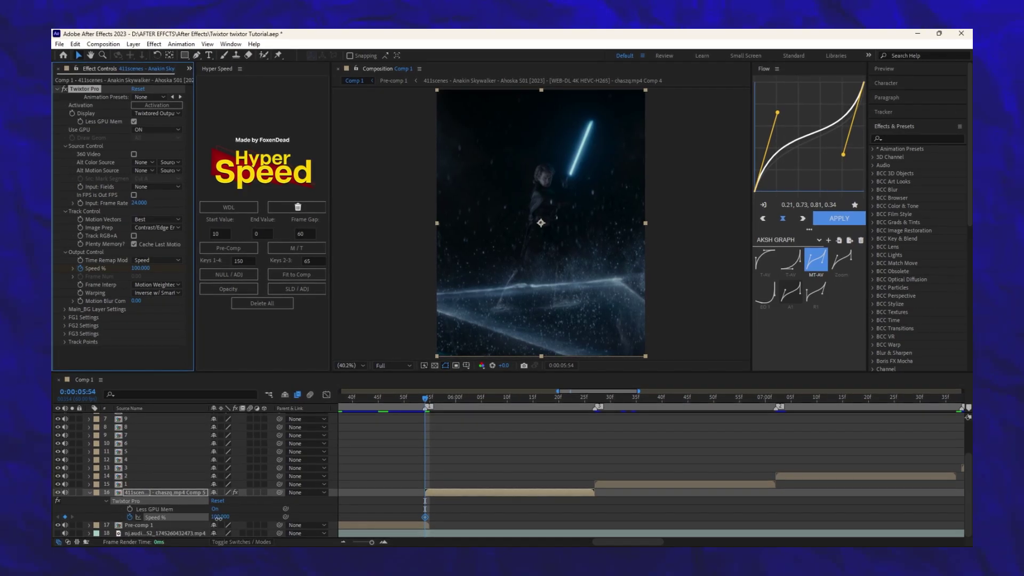
{"action": "left_click", "coordinate": [218, 517]}
{"action": "type", "text": "165"}
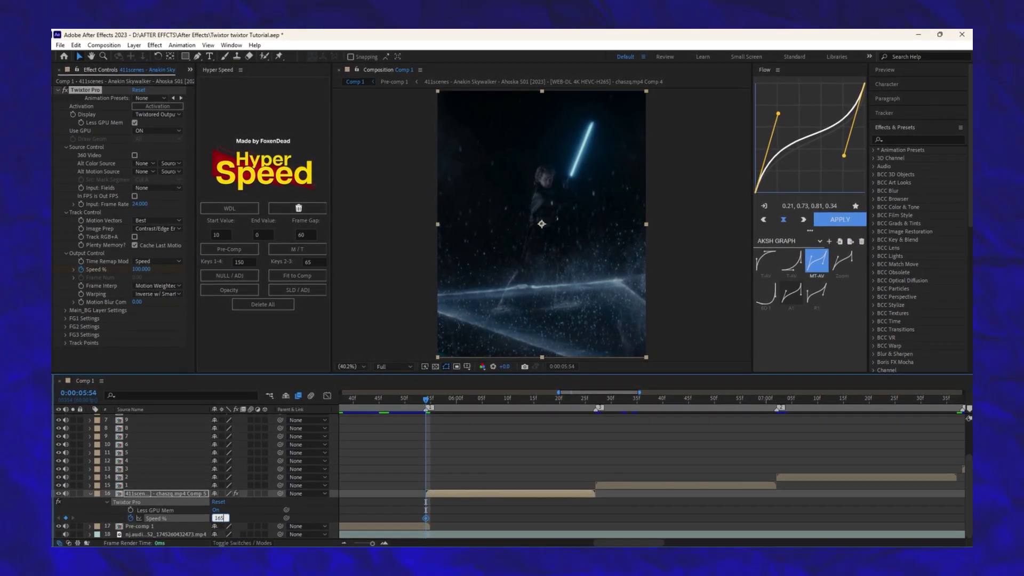
{"action": "key", "text": "Return"}
{"action": "left_click", "coordinate": [507, 405]}
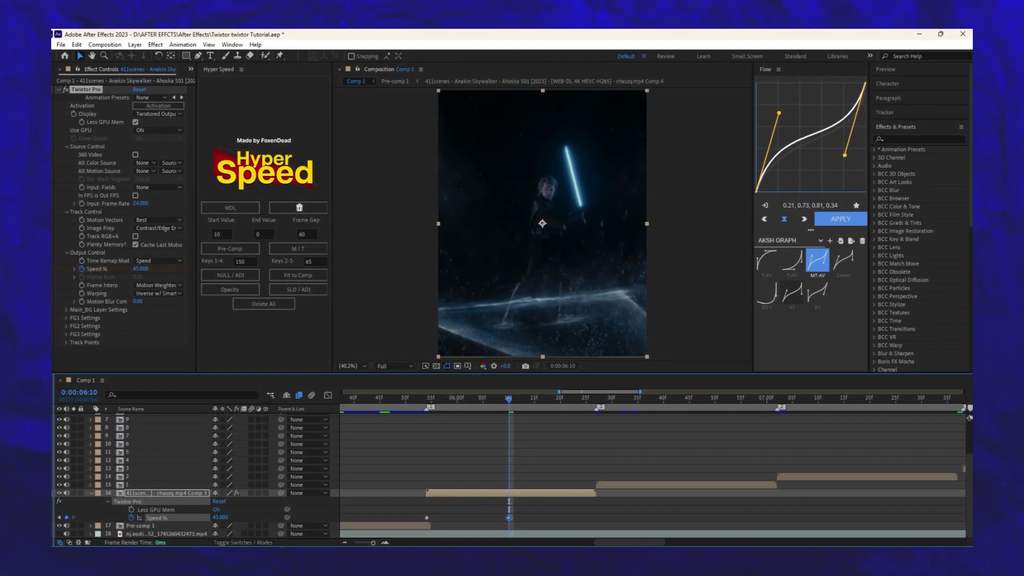
{"action": "left_click", "coordinate": [220, 526]}
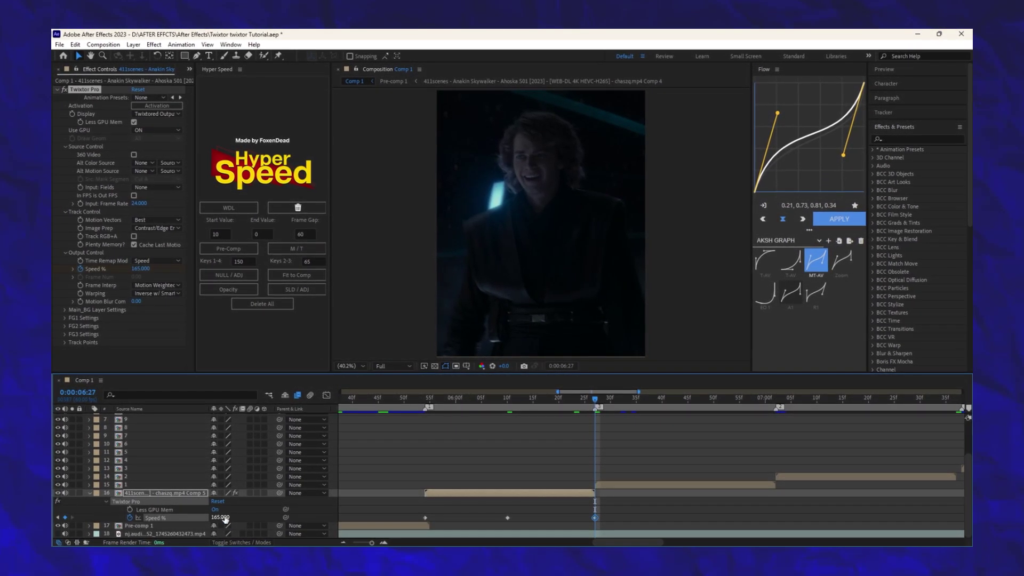
Ease the three Speed % keyframes and shape their value graph into a symmetrical U curve with steep ends and a flat middle.
{"action": "left_click_drag", "start_coordinate": [430, 526], "coordinate": [629, 545]}
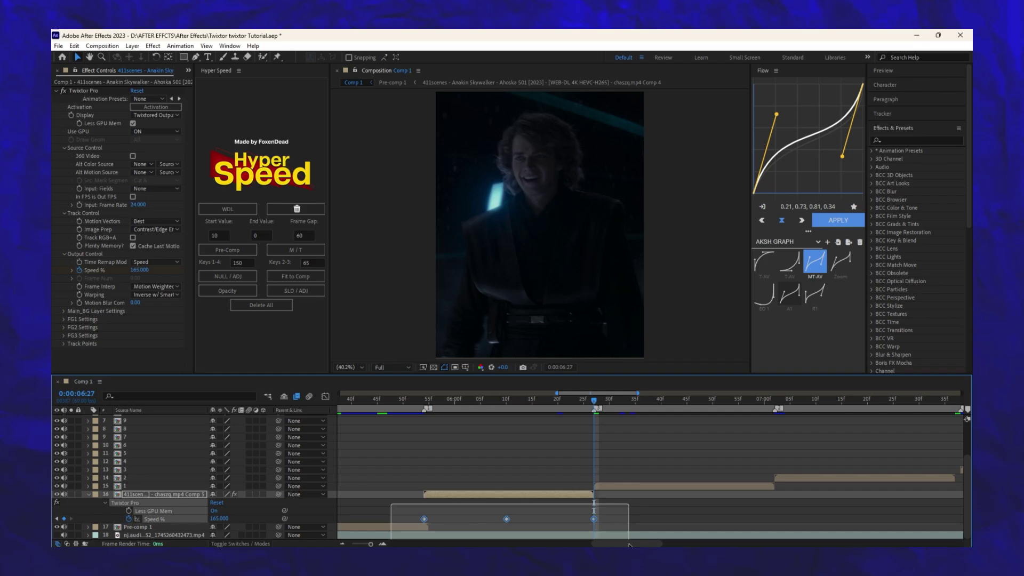
{"action": "left_click", "coordinate": [516, 410]}
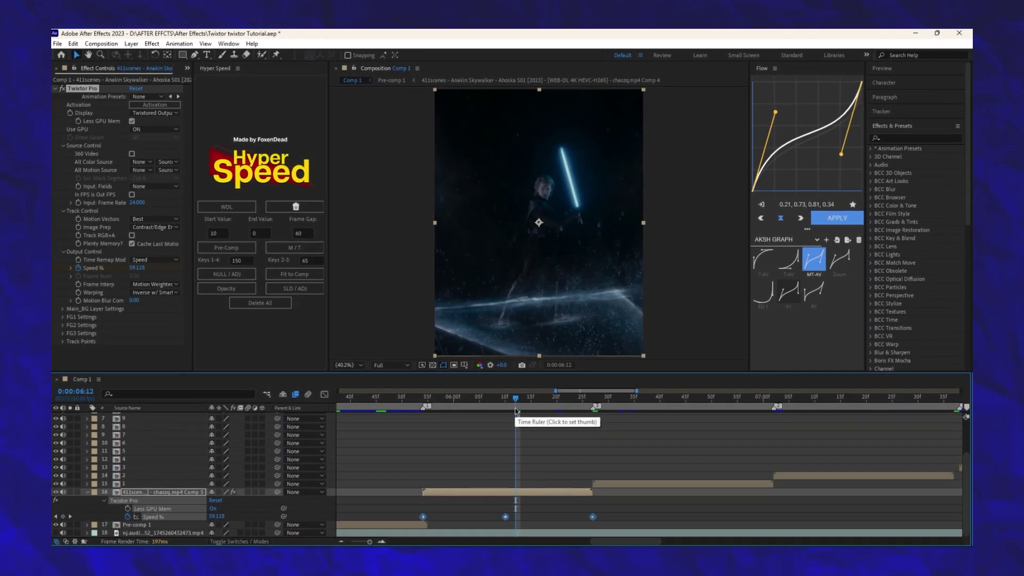
{"action": "left_click", "coordinate": [326, 395]}
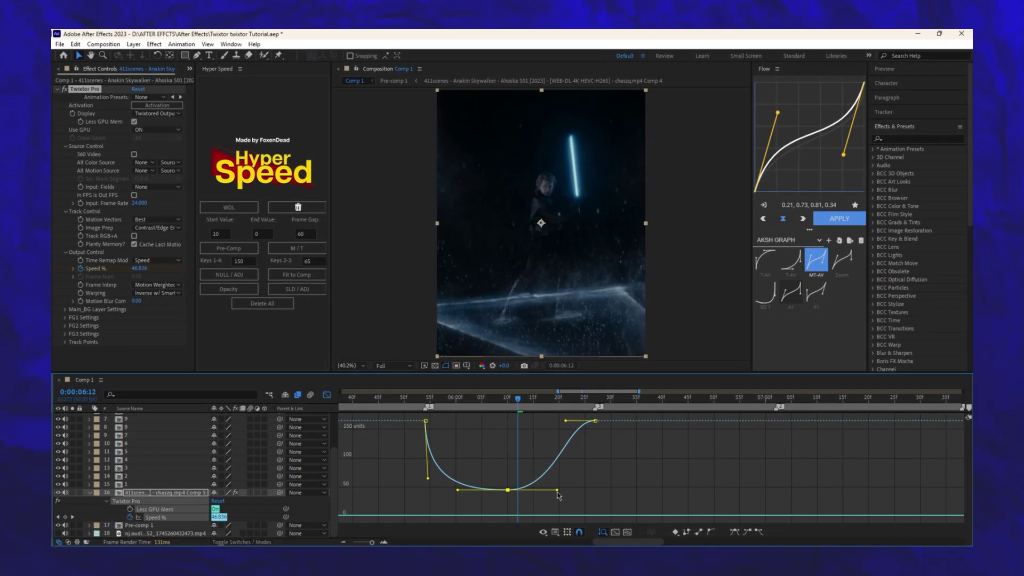
{"action": "left_click_drag", "start_coordinate": [564, 424], "coordinate": [594, 463]}
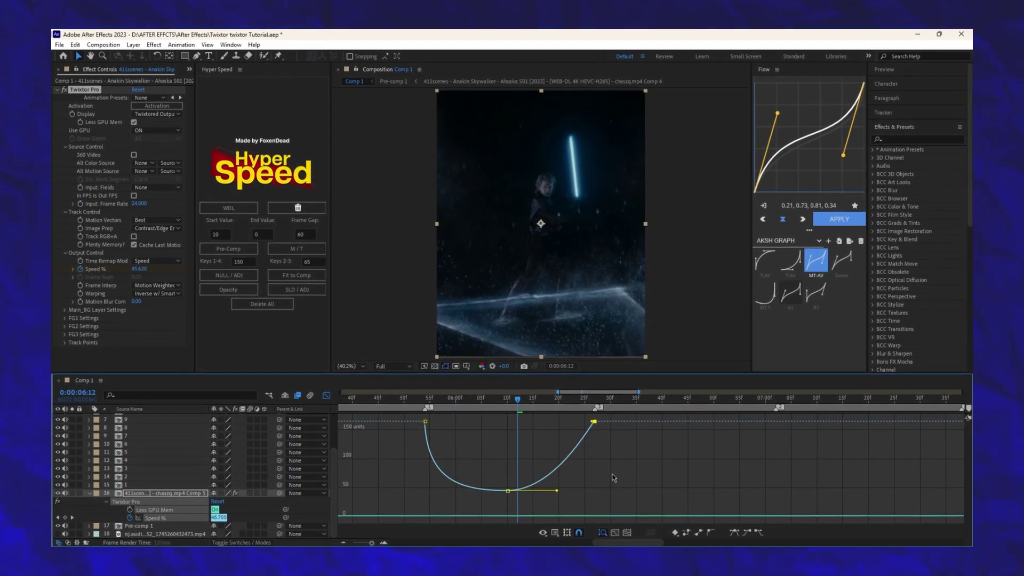
{"action": "left_click_drag", "start_coordinate": [391, 419], "coordinate": [609, 502]}
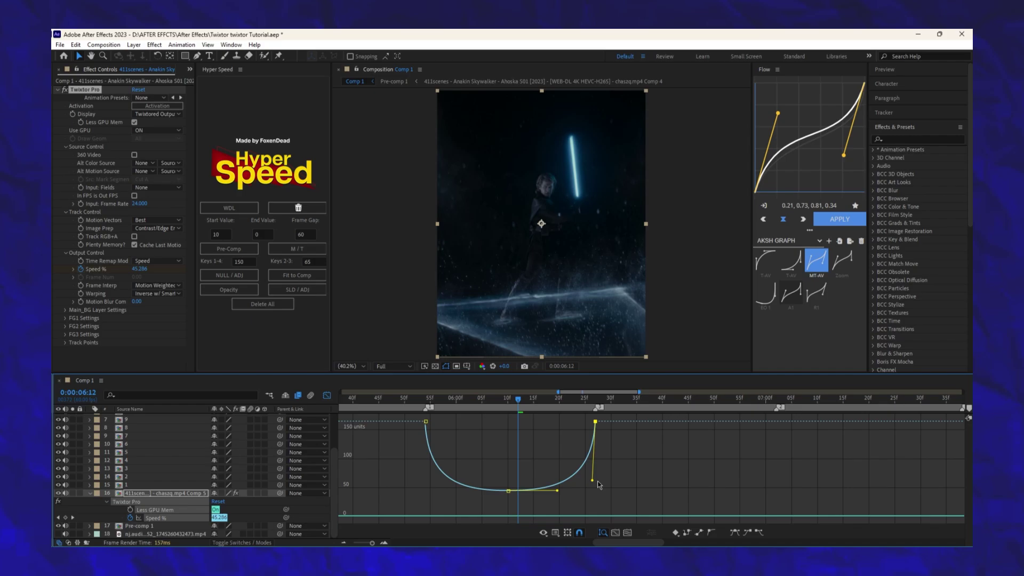
{"action": "left_click_drag", "start_coordinate": [375, 447], "coordinate": [676, 508]}
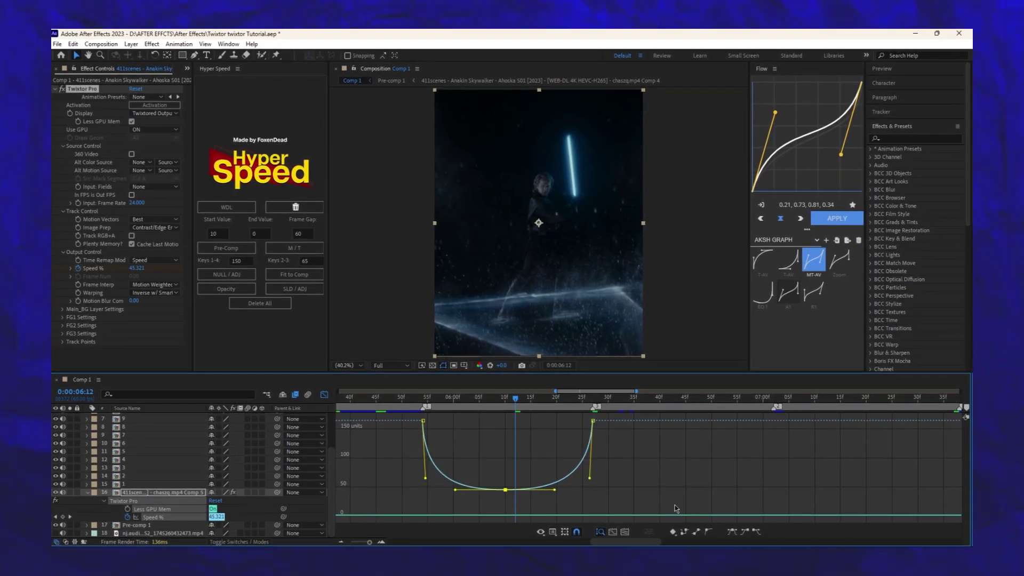
{"action": "key", "text": "shift+F3"}
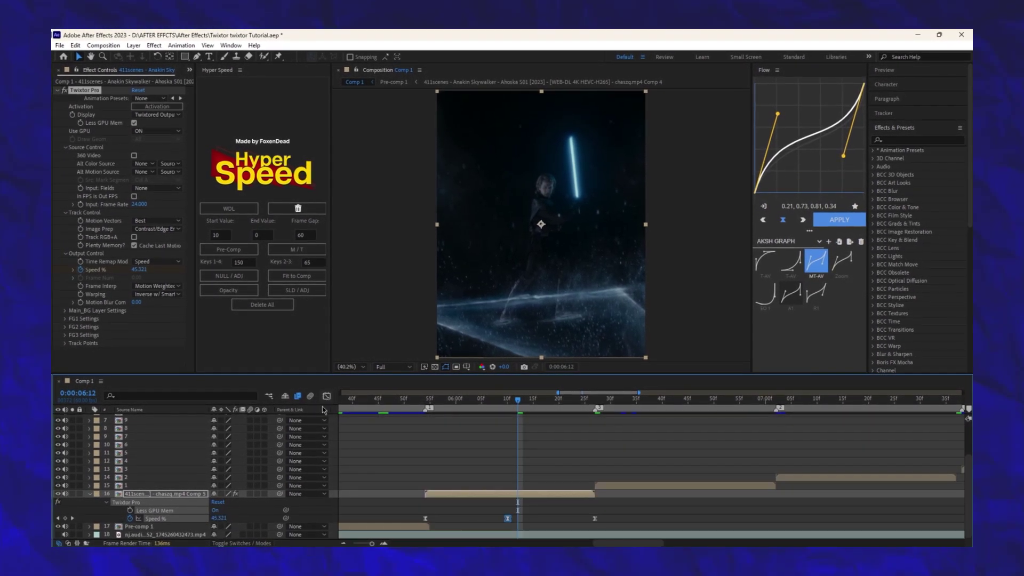
Copy Twixtor Pro with its Speed % keyframes from layer 16 and paste it onto layer 15 at 0:00:06:27.
{"action": "left_click", "coordinate": [442, 432]}
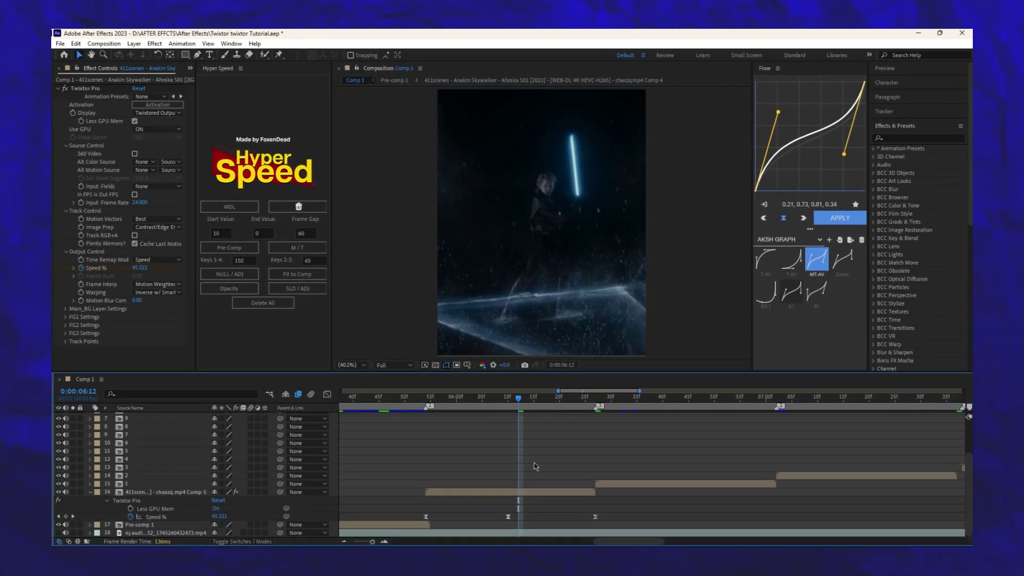
{"action": "left_click", "coordinate": [85, 90]}
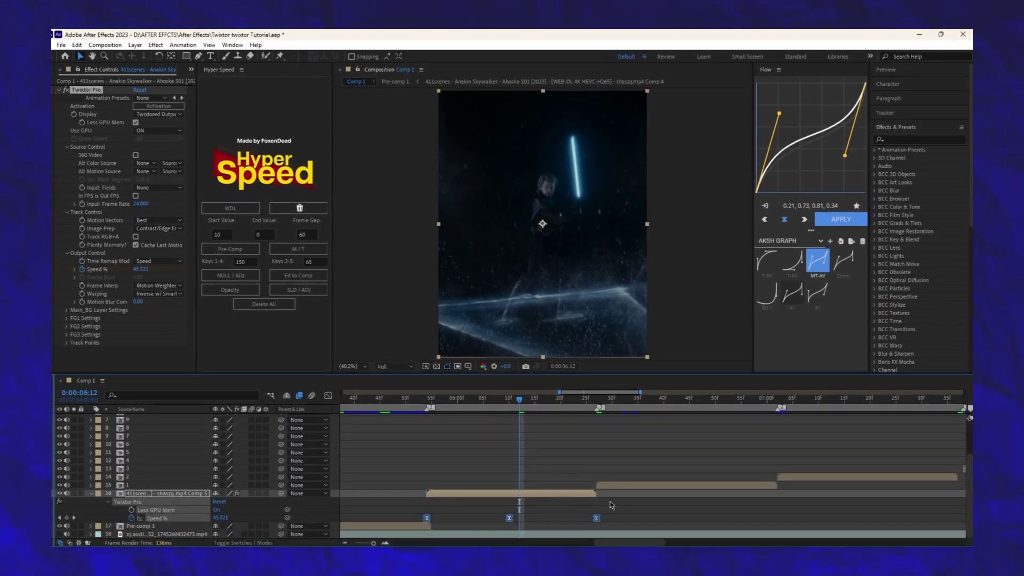
{"action": "right_click", "coordinate": [84, 90]}
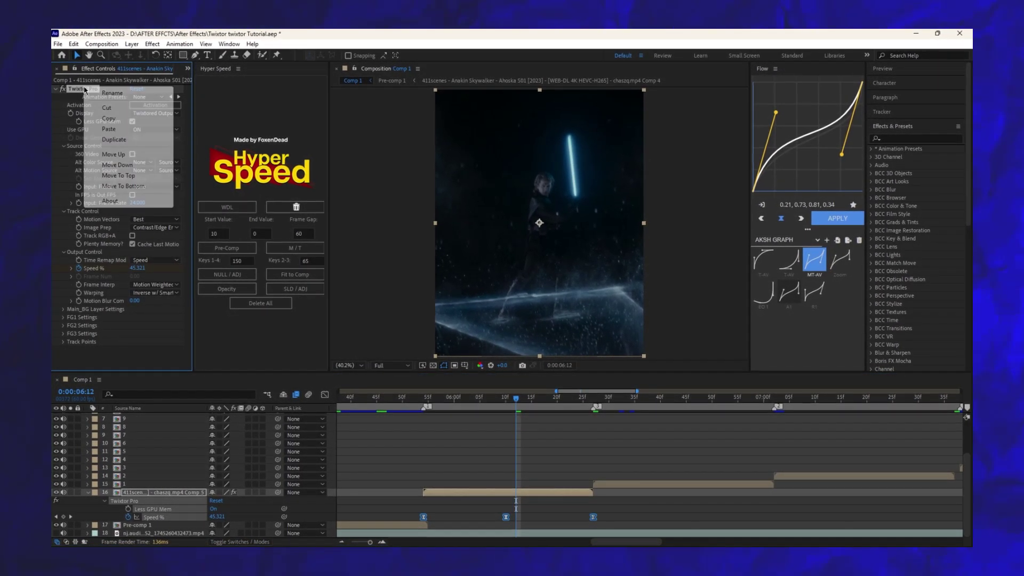
{"action": "left_click", "coordinate": [107, 119]}
{"action": "left_click_drag", "start_coordinate": [609, 393], "coordinate": [563, 399]}
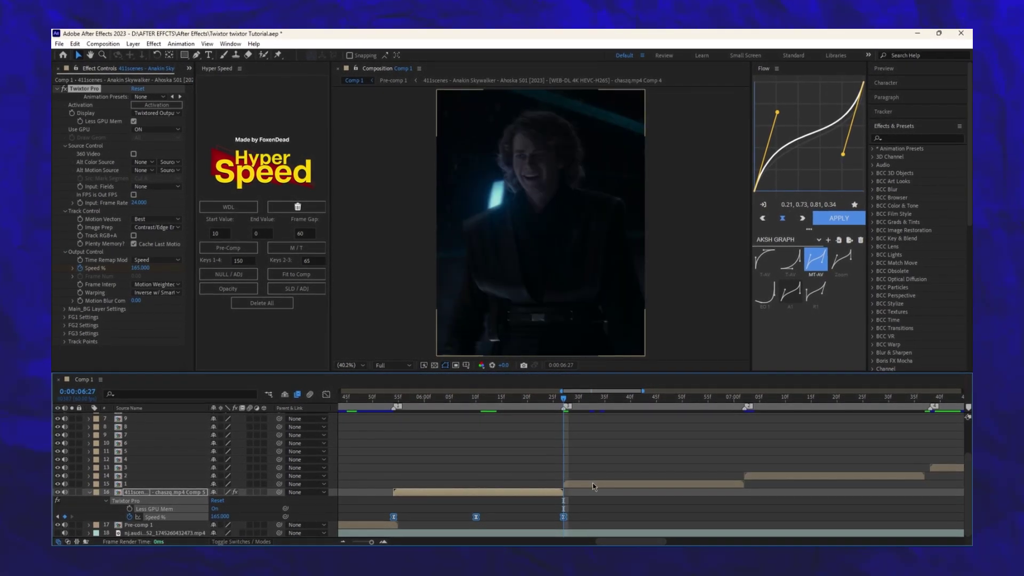
{"action": "left_click", "coordinate": [592, 485]}
{"action": "key", "text": "ctrl+v"}
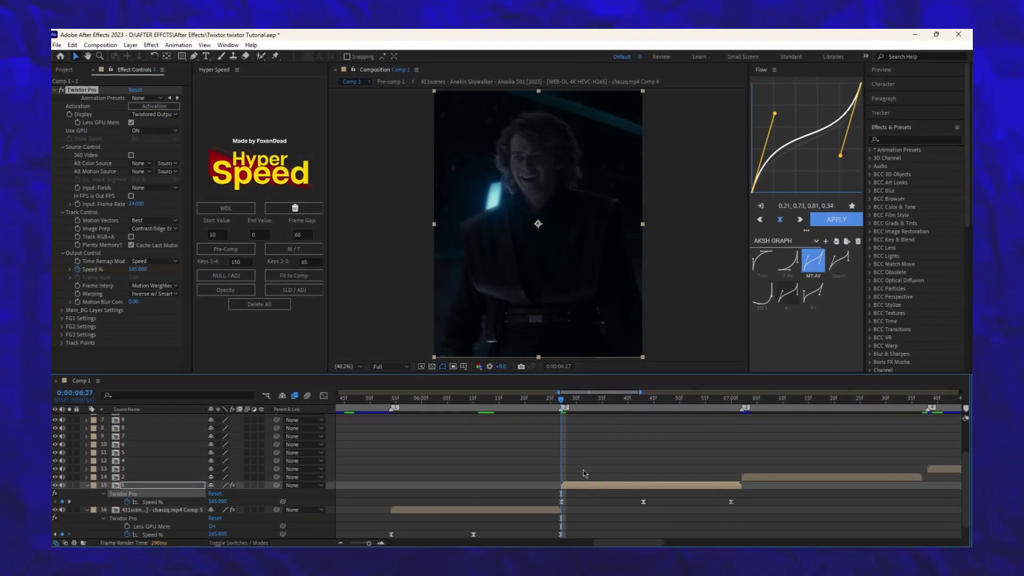
Align the last Speed % keyframe on layer 15 with the clip's end at 0:00:07:02.
{"action": "left_click_drag", "start_coordinate": [535, 488], "coordinate": [800, 505]}
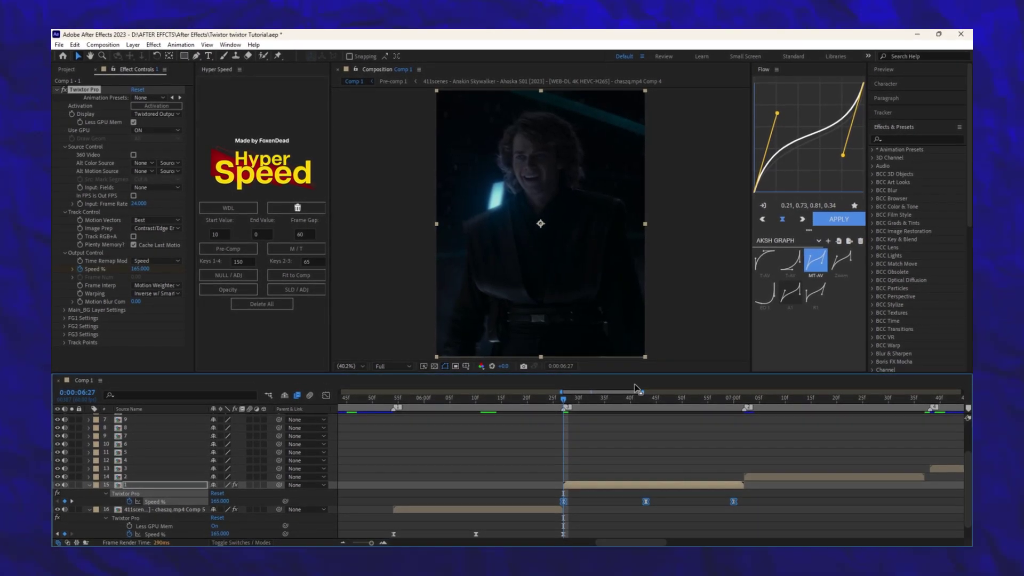
{"action": "mouse_move", "coordinate": [649, 392]}
{"action": "left_mouse_down"}
{"action": "mouse_move", "coordinate": [666, 392]}
{"action": "mouse_move", "coordinate": [652, 393]}
{"action": "left_mouse_up"}
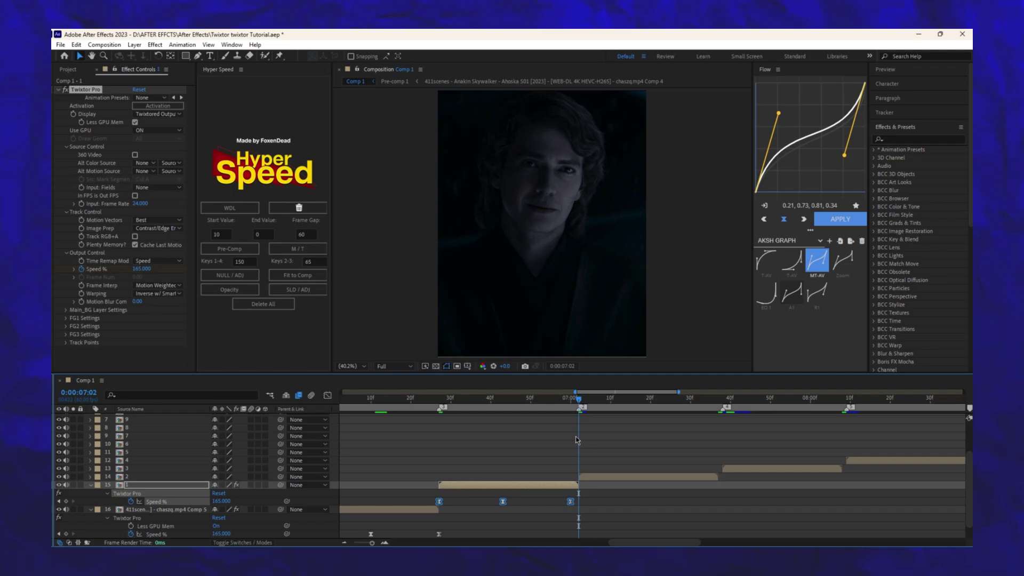
{"action": "left_click_drag", "start_coordinate": [569, 501], "coordinate": [576, 500]}
Paste the keyframed Twixtor Pro effect onto clips 2 and 3, aligning clip 3's last keyframe with its end.
{"action": "left_click", "coordinate": [589, 476]}
{"action": "key", "text": "ctrl+v"}
{"action": "key", "text": "u"}
{"action": "left_click", "coordinate": [618, 468]}
{"action": "key", "text": "ctrl+v"}
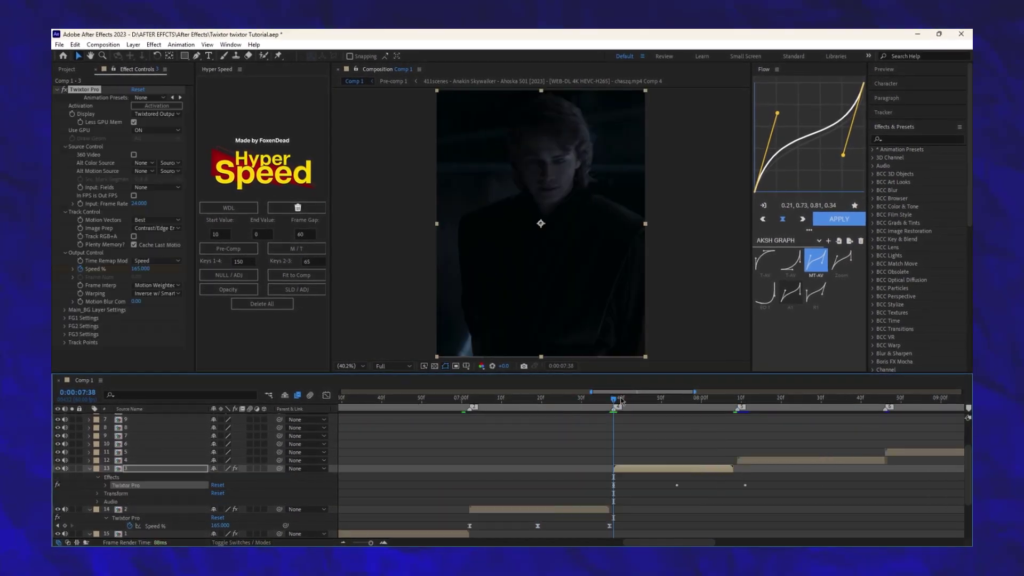
{"action": "left_click_drag", "start_coordinate": [745, 484], "coordinate": [731, 484]}
Paste the keyframed Twixtor Pro effect onto clips 4, 5 and 6 at the start of each clip.
{"action": "left_click", "coordinate": [648, 461]}
{"action": "key", "text": "ctrl+v"}
{"action": "key", "text": "u"}
{"action": "left_click", "coordinate": [777, 451]}
{"action": "key", "text": "ctrl+v"}
{"action": "left_click", "coordinate": [815, 444]}
{"action": "key", "text": "ctrl+v"}
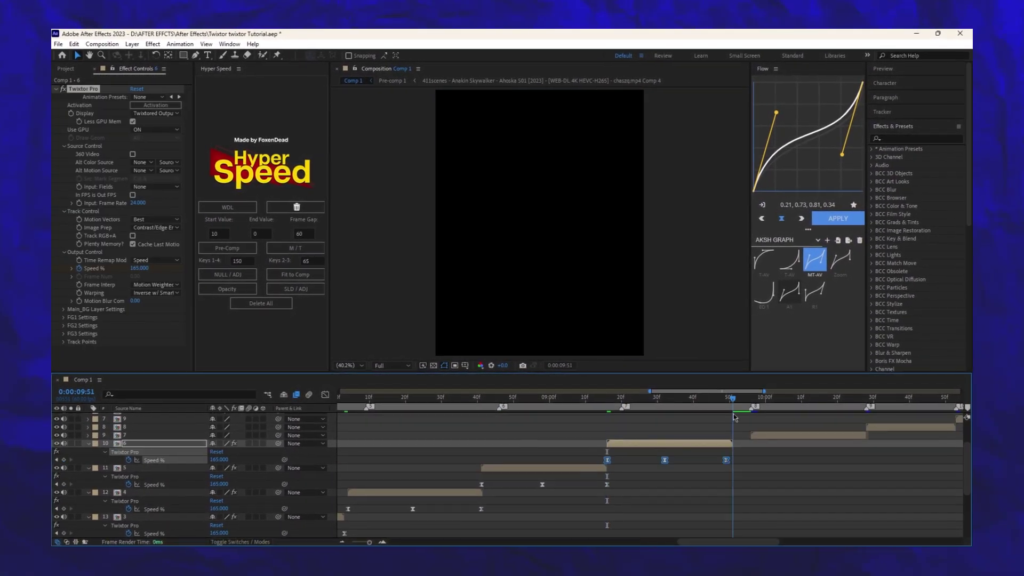
Paste the keyframed Twixtor Pro effect onto clips 7 to 11 and pull clip 11's last Speed % keyframe back to its end.
{"action": "left_click", "coordinate": [757, 435]}
{"action": "key", "text": "ctrl+v"}
{"action": "left_click", "coordinate": [773, 427]}
{"action": "key", "text": "ctrl+v"}
{"action": "left_click", "coordinate": [834, 419]}
{"action": "key", "text": "ctrl+v"}
{"action": "left_click", "coordinate": [834, 458]}
{"action": "key", "text": "ctrl+v"}
{"action": "left_click", "coordinate": [820, 449]}
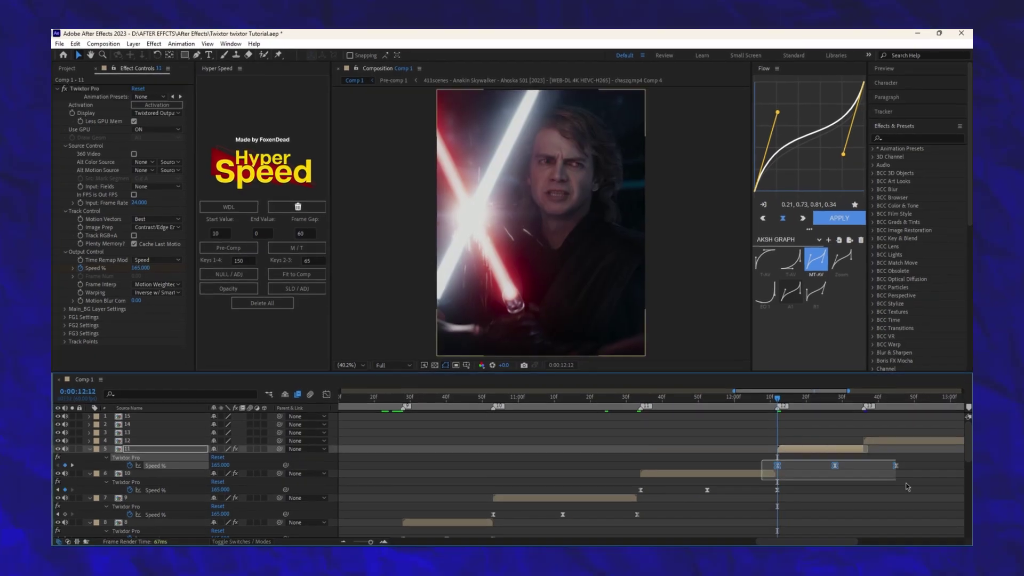
{"action": "left_click_drag", "start_coordinate": [896, 466], "coordinate": [866, 466]}
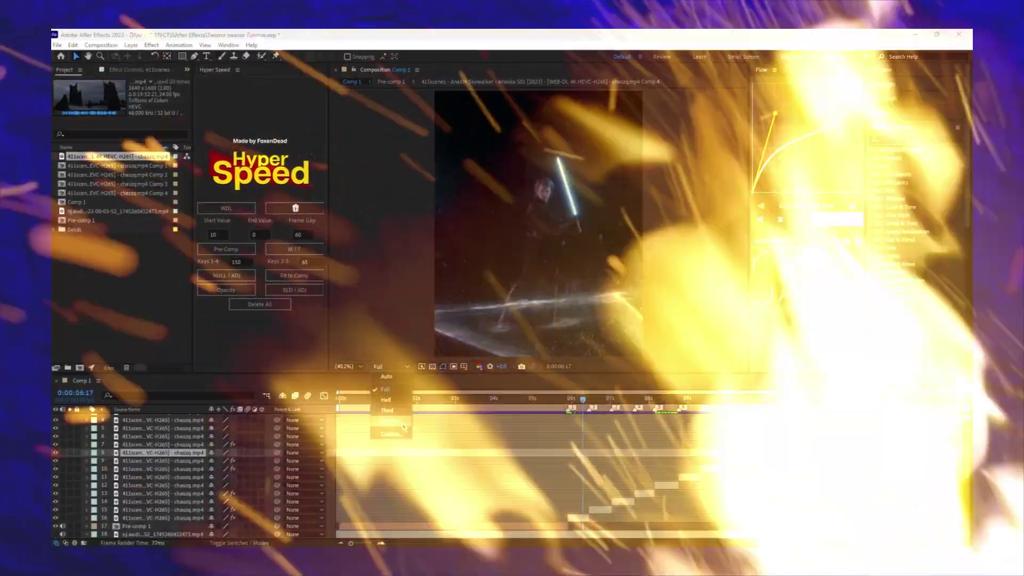
Set the preview resolution to Quarter and move the current time to layer 16's start at 0:00:05:54.
{"action": "left_click", "coordinate": [403, 421]}
{"action": "scroll", "coordinate": [611, 426], "scroll_direction": "up", "scroll_amount": 5}
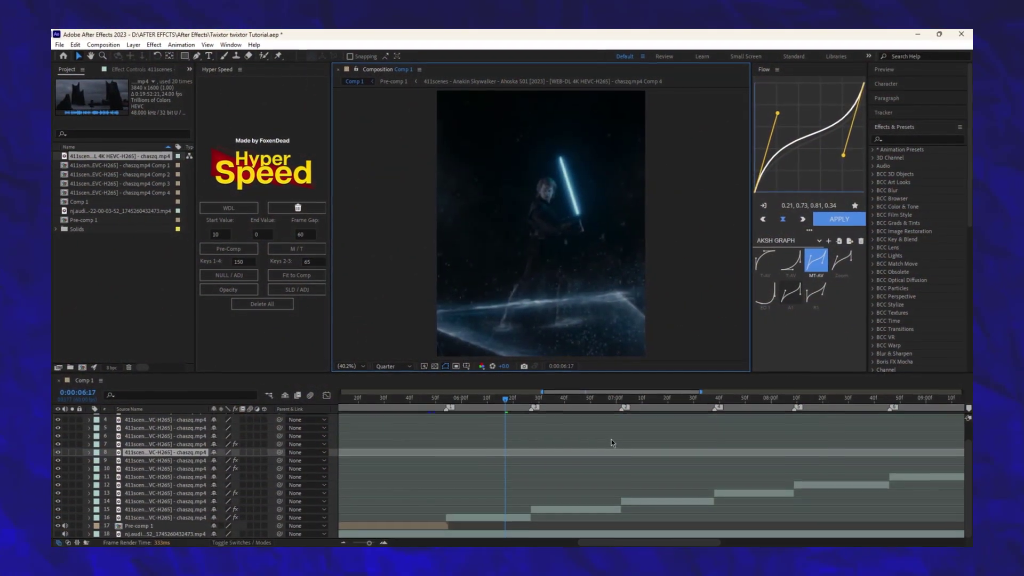
{"action": "scroll", "coordinate": [603, 405], "scroll_direction": "left", "scroll_amount": 5}
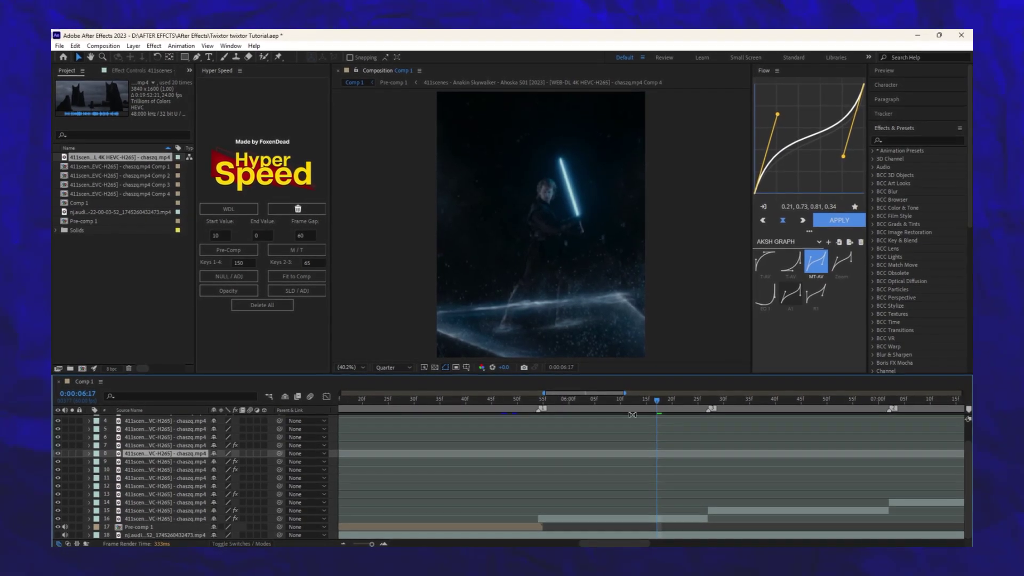
{"action": "left_click_drag", "start_coordinate": [640, 405], "coordinate": [540, 406]}
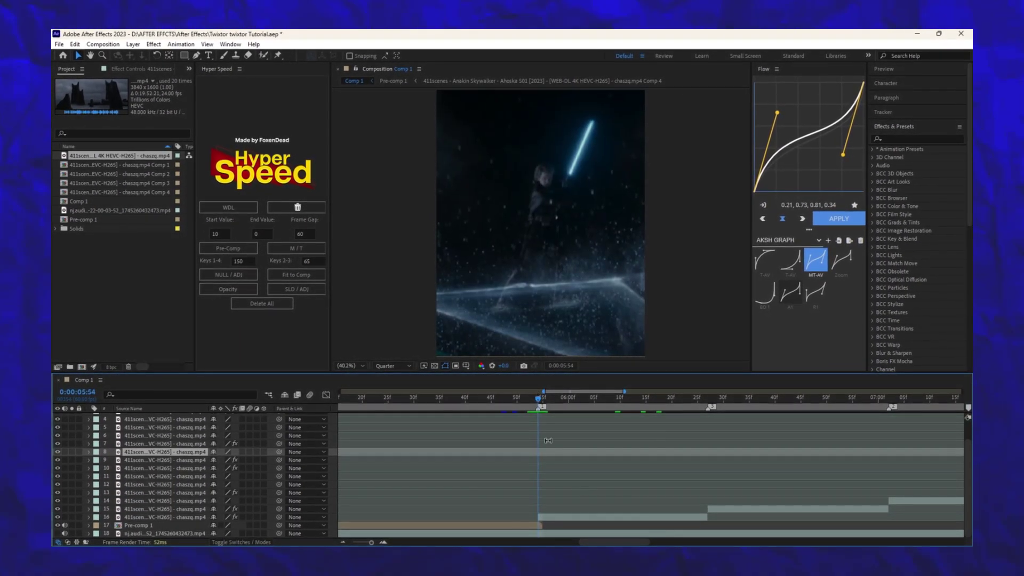
Turn on frame blending for all footage layers from 16 up to 1.
{"action": "left_click", "coordinate": [590, 521]}
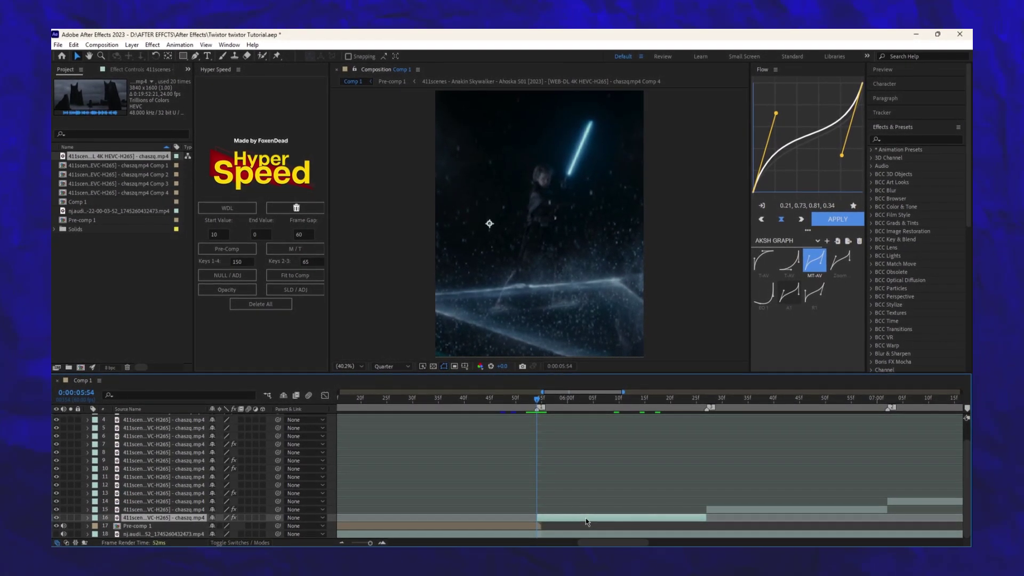
{"action": "scroll", "coordinate": [201, 475], "scroll_direction": "up", "scroll_amount": 2}
{"action": "left_click", "coordinate": [180, 418], "text": "shift"}
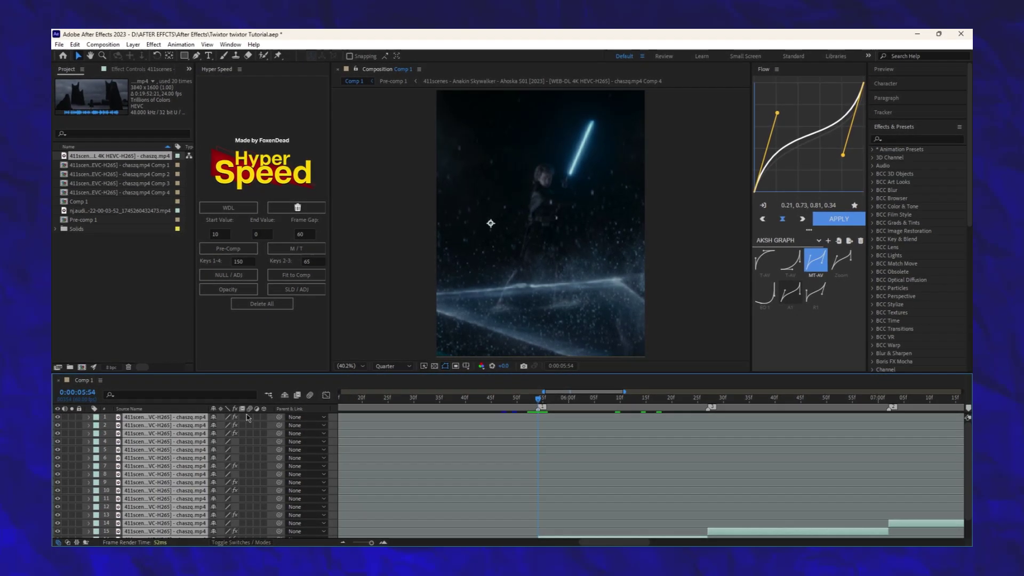
{"action": "left_click", "coordinate": [242, 417]}
{"action": "left_click", "coordinate": [244, 417]}
{"action": "scroll", "coordinate": [622, 474], "scroll_direction": "down", "scroll_amount": 2}
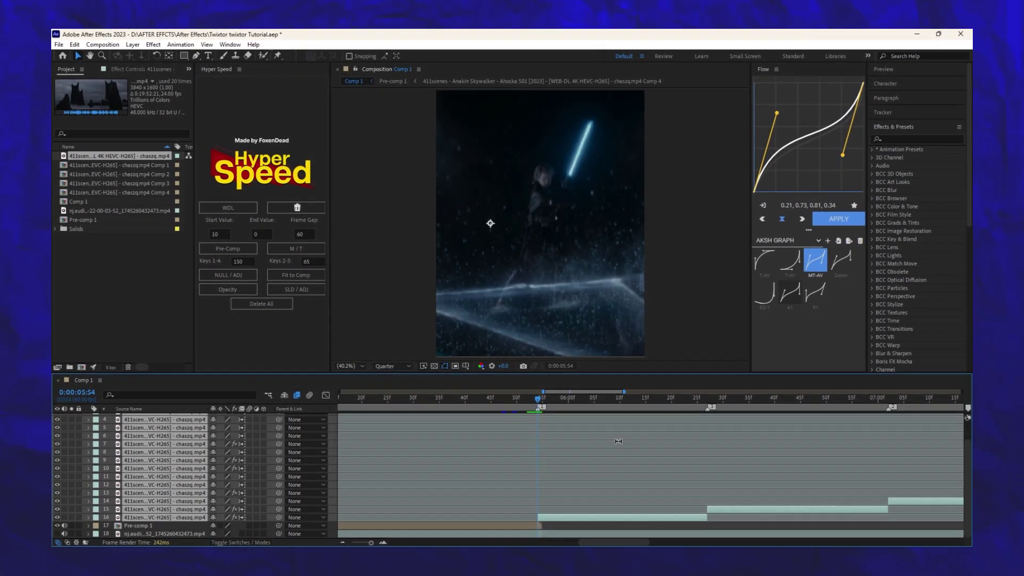
Pre-compose layer 16, moving all attributes into the new composition and adjusting its duration to the layer's time span.
{"action": "left_click", "coordinate": [625, 532]}
{"action": "right_click", "coordinate": [621, 520]}
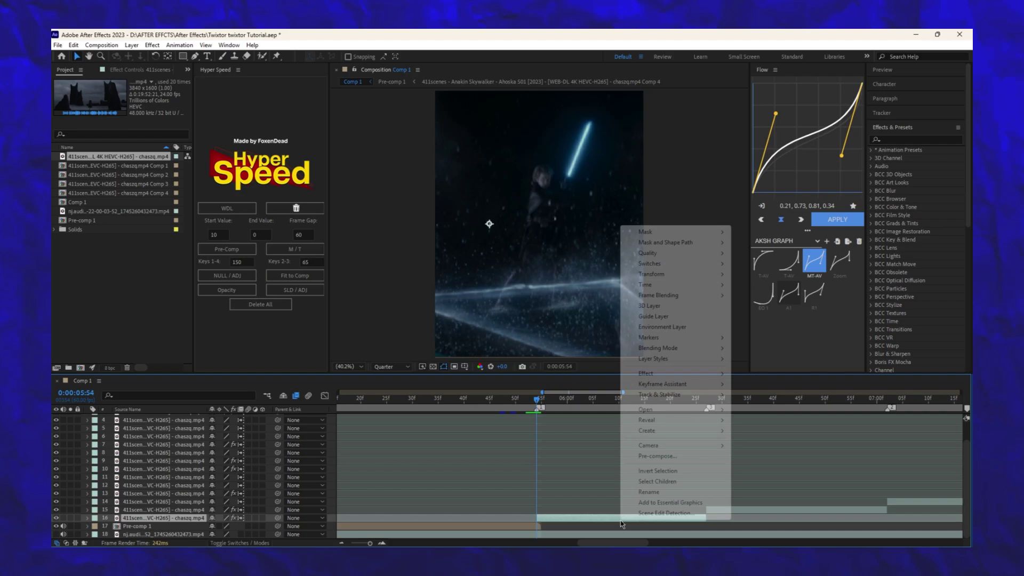
{"action": "left_click", "coordinate": [648, 517]}
{"action": "left_click", "coordinate": [495, 311]}
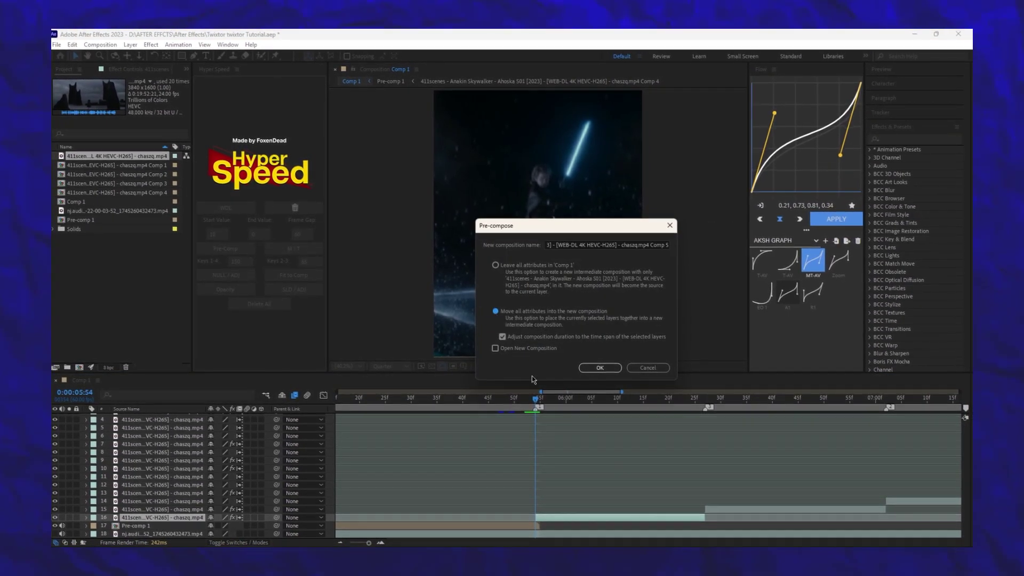
{"action": "left_click", "coordinate": [603, 370]}
Pre-compose footage layers 15 to 1 individually in one go with the Hyper Speed script.
{"action": "left_click", "coordinate": [743, 399]}
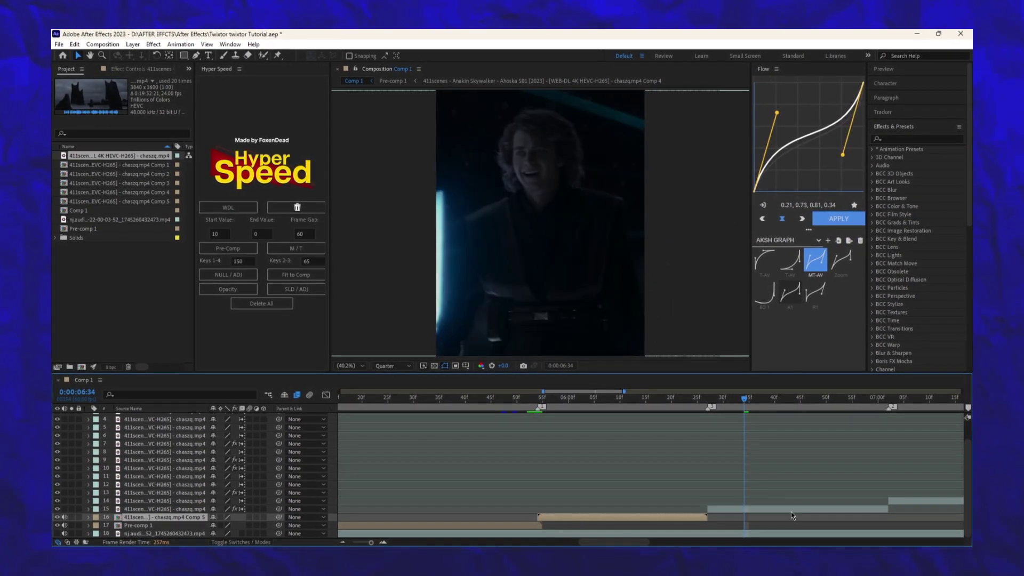
{"action": "left_click", "coordinate": [785, 510]}
{"action": "scroll", "coordinate": [178, 450], "scroll_direction": "up", "scroll_amount": 2}
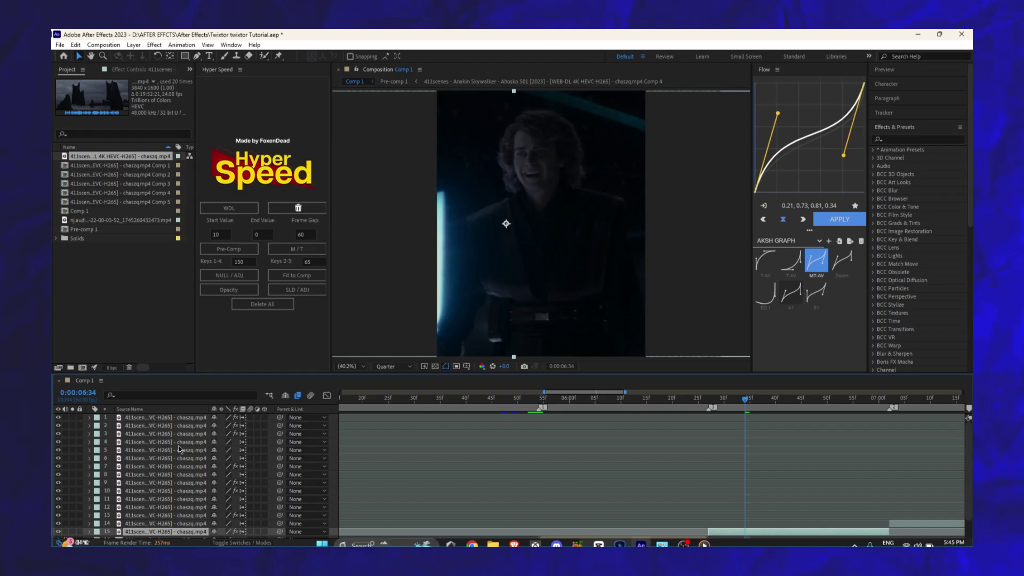
{"action": "left_click", "coordinate": [175, 419], "text": "shift"}
{"action": "left_click", "coordinate": [235, 248]}
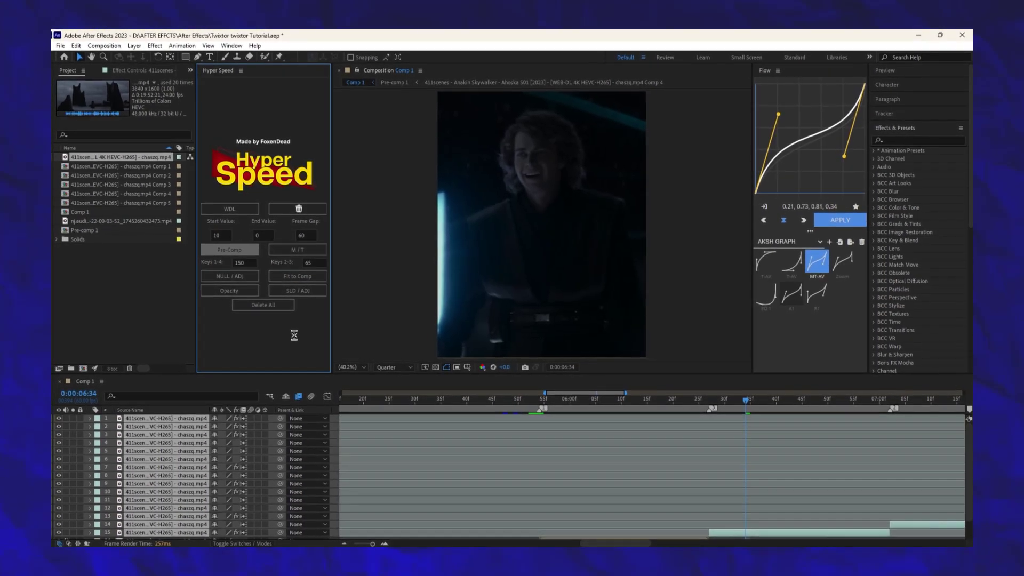
{"action": "scroll", "coordinate": [708, 485], "scroll_direction": "down", "scroll_amount": 1}
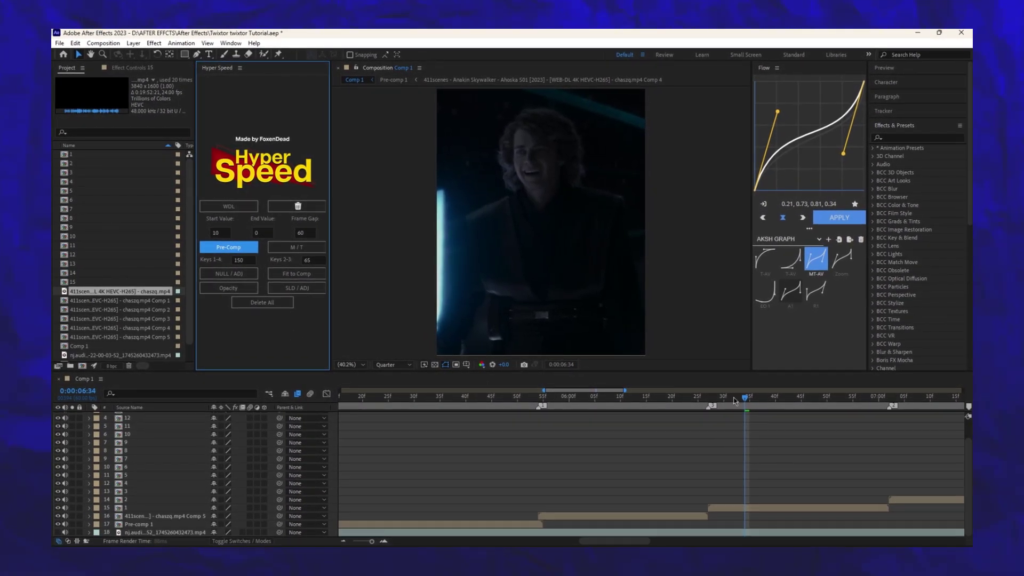
Apply the Twixtor Pro effect to pre-composed layer 16 with the current time at 0:00:05:54.
{"action": "left_click", "coordinate": [540, 400]}
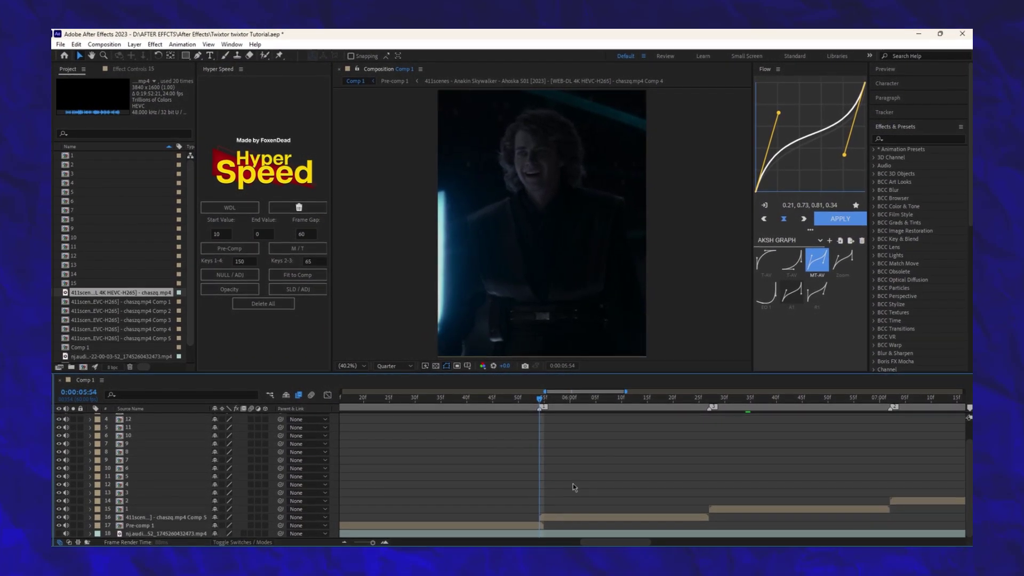
{"action": "key", "text": "ctrl+space"}
{"action": "type", "text": "tw"}
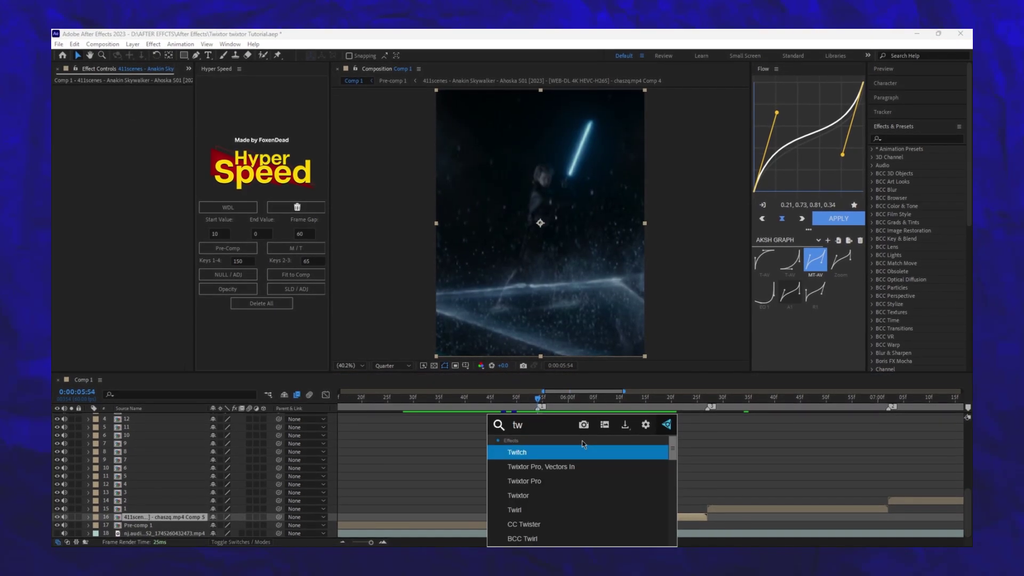
{"action": "type", "text": "ix"}
{"action": "left_click", "coordinate": [548, 467]}
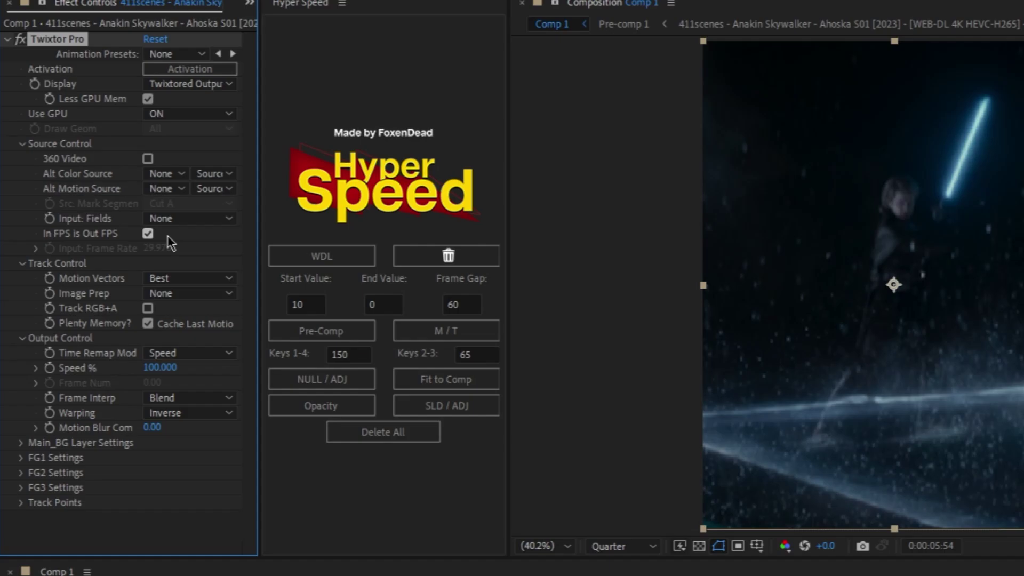
Disable Twixtor Pro's In FPS is Out FPS, set Input: Frame Rate to 24 and keep Motion Vectors at Best.
{"action": "left_click", "coordinate": [147, 233]}
{"action": "left_click", "coordinate": [169, 246]}
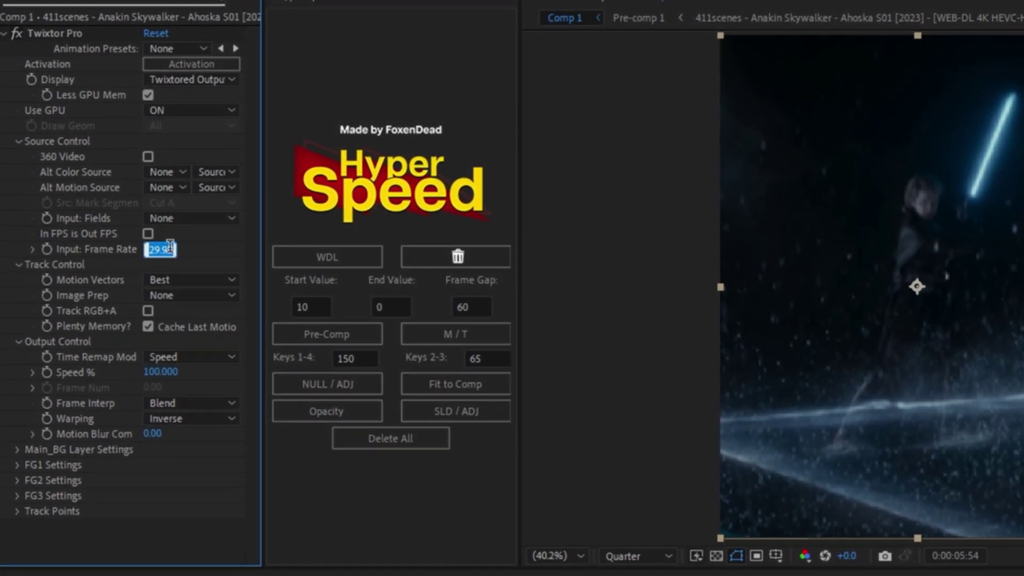
{"action": "type", "text": "24"}
{"action": "key", "text": "Return"}
{"action": "left_click", "coordinate": [185, 280]}
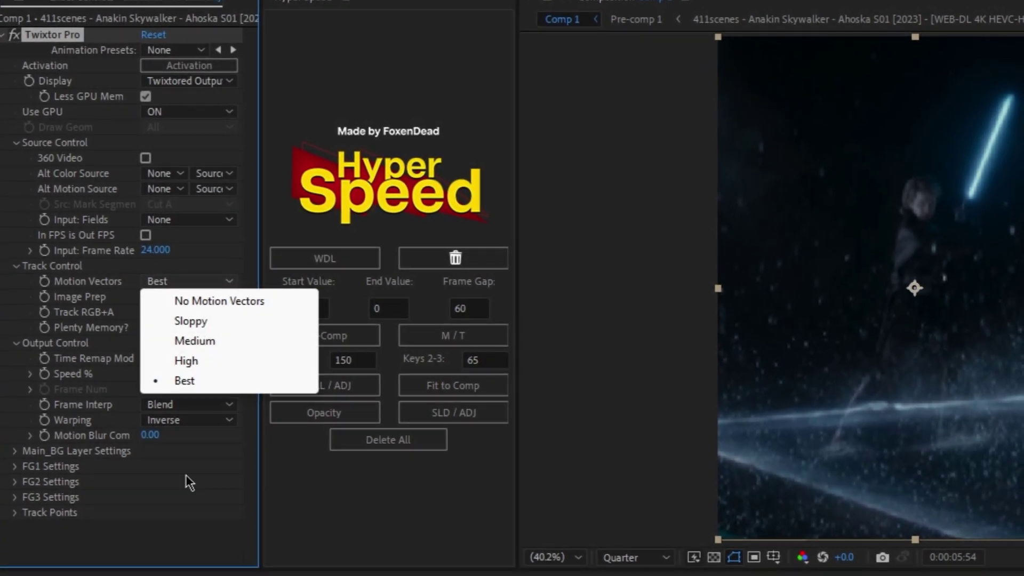
{"action": "left_click", "coordinate": [186, 476]}
Set Twixtor Pro's Image Prep to Contrast/Edge Enhance and Frame Interp to Motion Weighted Blend, keeping Warping at Inverse.
{"action": "left_click", "coordinate": [212, 295]}
{"action": "left_click", "coordinate": [197, 335]}
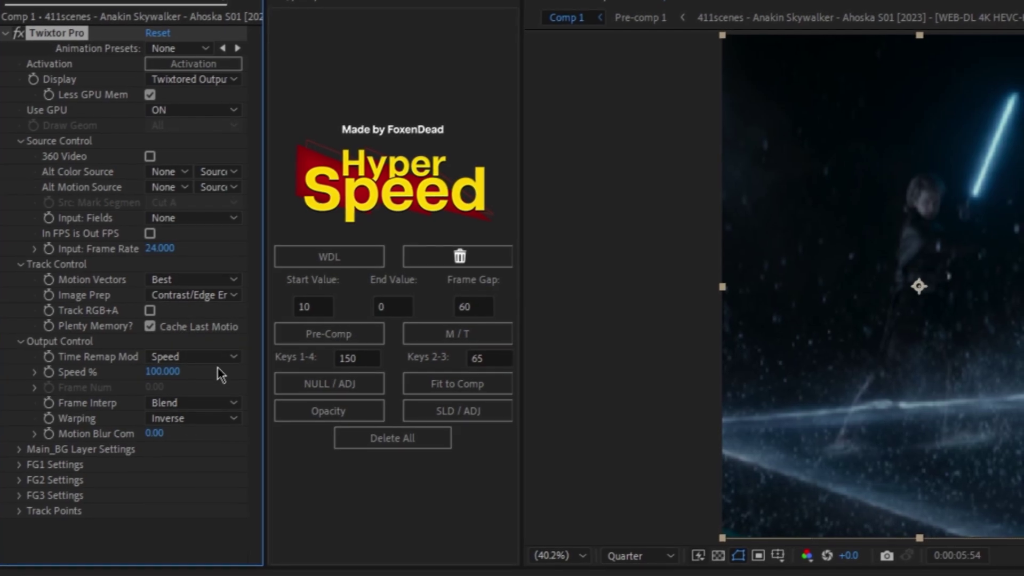
{"action": "left_click", "coordinate": [205, 403]}
{"action": "left_click", "coordinate": [206, 470]}
{"action": "left_click", "coordinate": [210, 419]}
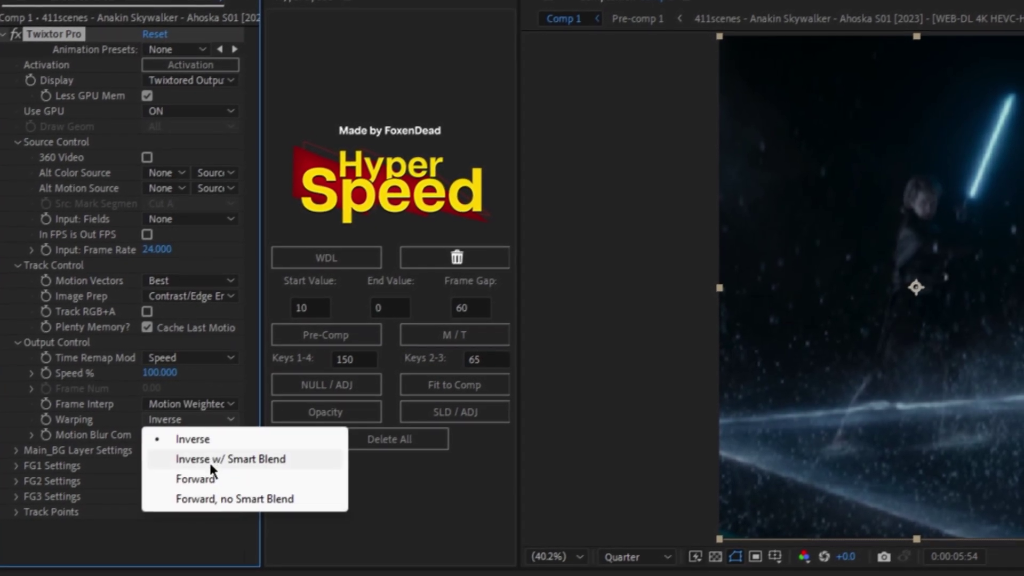
{"action": "left_click", "coordinate": [219, 440]}
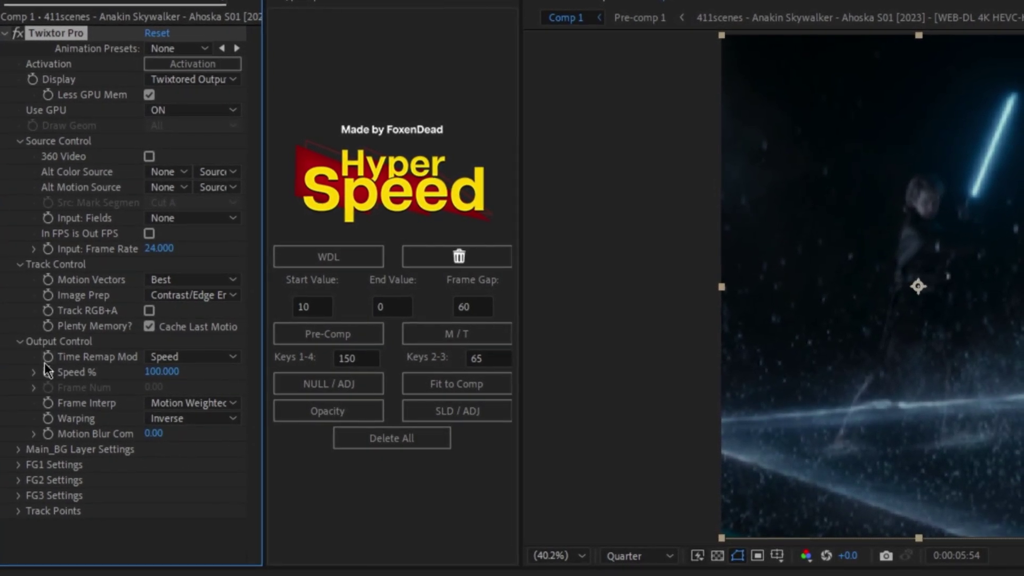
Keyframe Twixtor Pro's Speed % on layer 16 at its start, 0:00:05:54, and at its end, 0:00:06:27.
{"action": "left_click", "coordinate": [48, 372]}
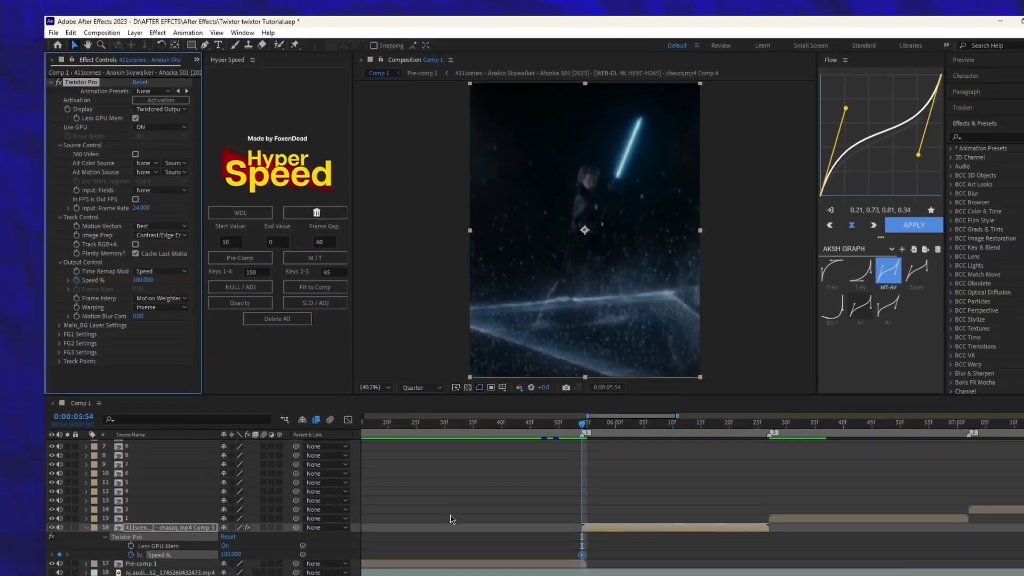
{"action": "left_click_drag", "start_coordinate": [679, 429], "coordinate": [766, 561]}
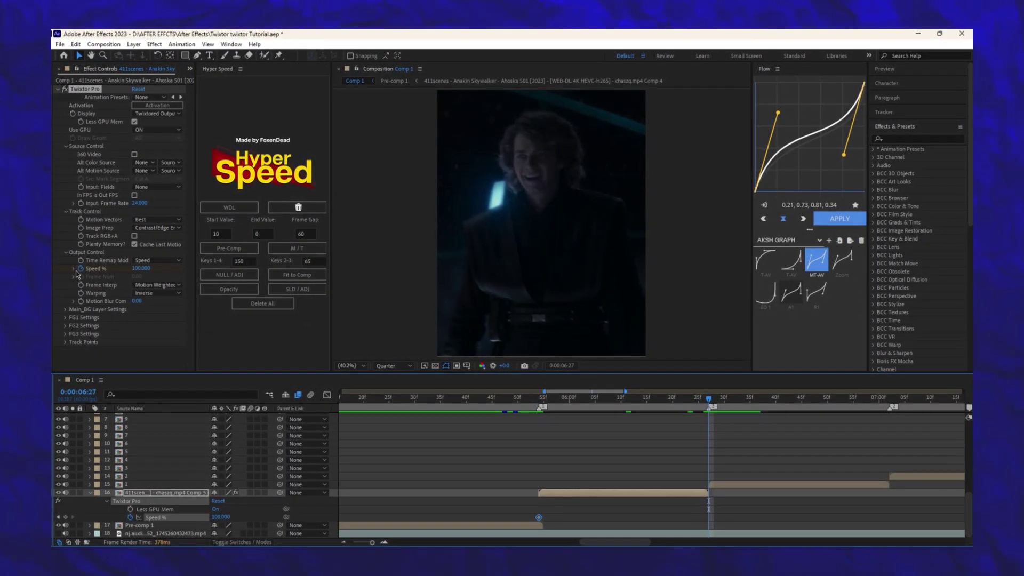
{"action": "left_click", "coordinate": [65, 517]}
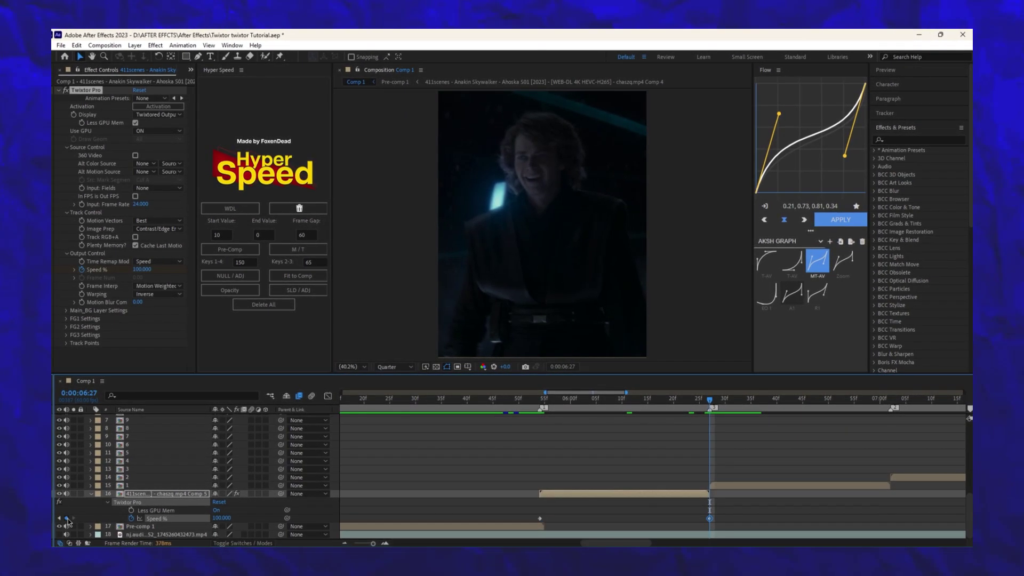
Set layer 16's Speed % to 170 at the first keyframe and -170 at the last keyframe.
{"action": "left_click", "coordinate": [58, 517]}
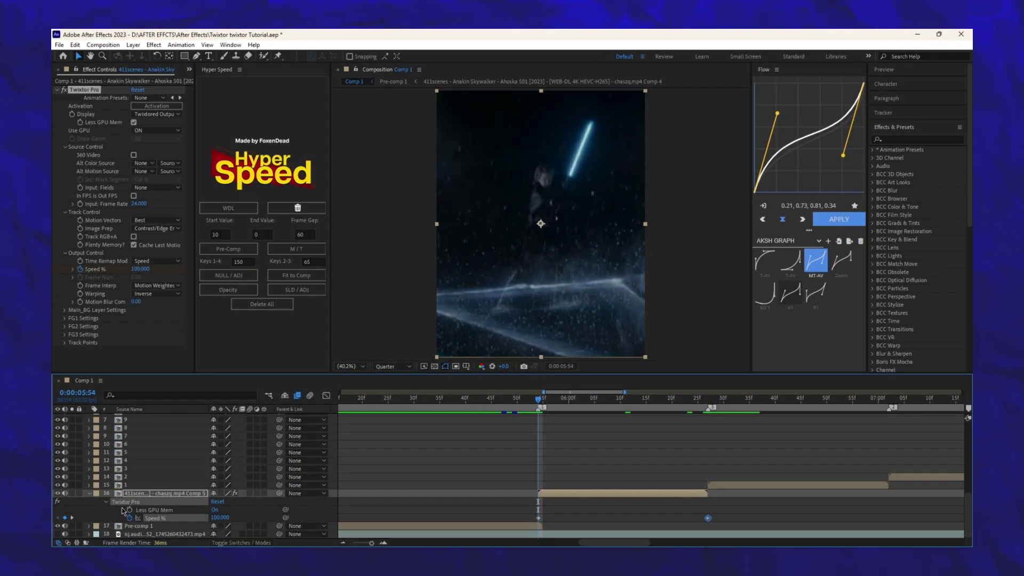
{"action": "left_click", "coordinate": [219, 518]}
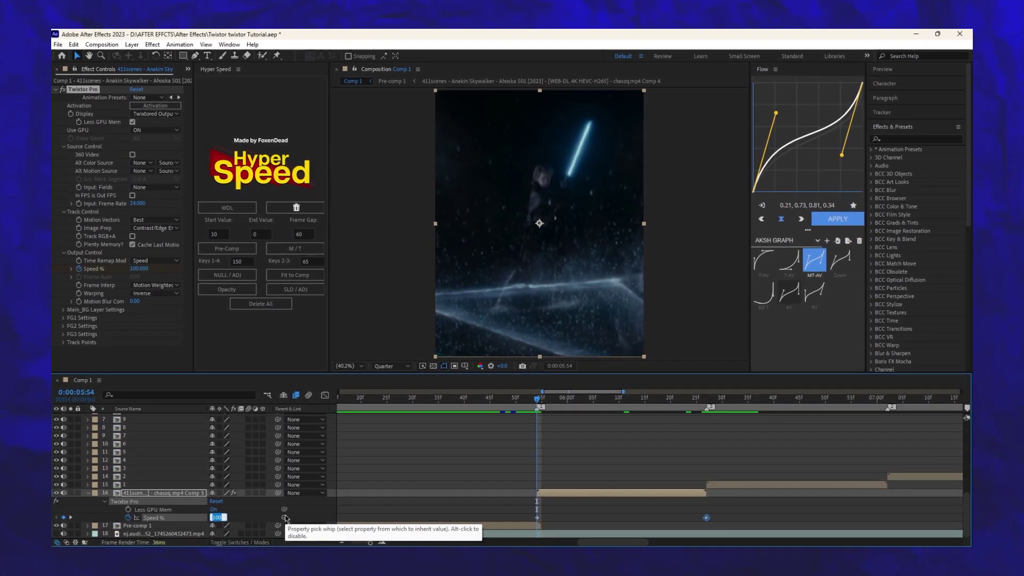
{"action": "type", "text": "170"}
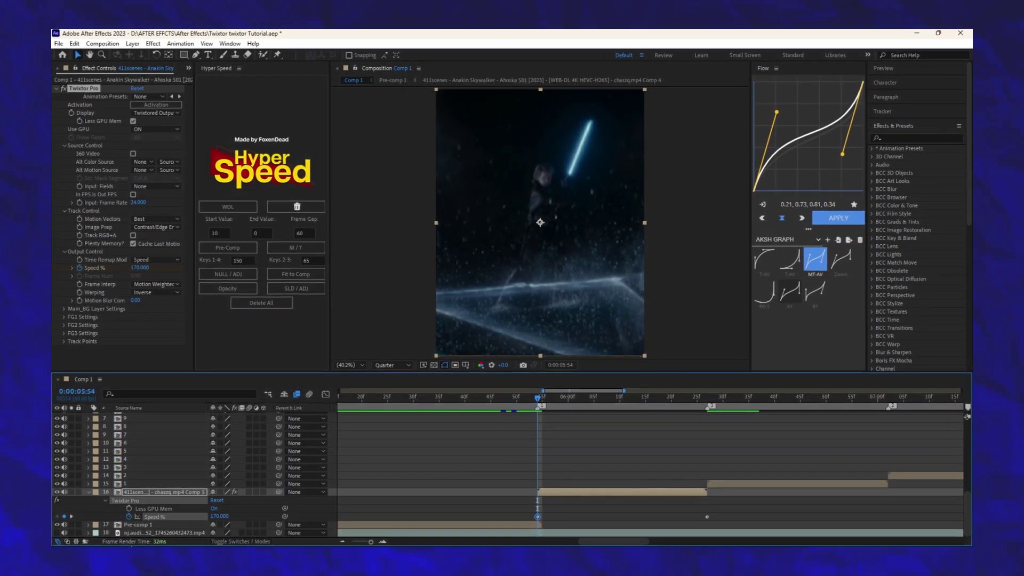
{"action": "left_click", "coordinate": [72, 516]}
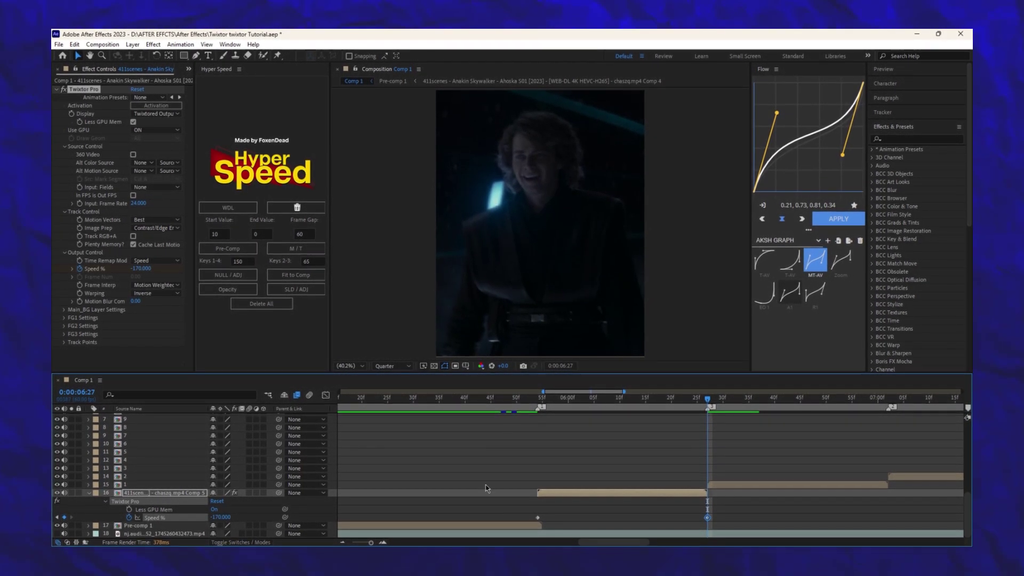
Apply the MT-AV Flow curve (0.21, 0.73, 0.81, 0.34) to both Speed % keyframes of layer 16.
{"action": "left_click_drag", "start_coordinate": [502, 493], "coordinate": [729, 518]}
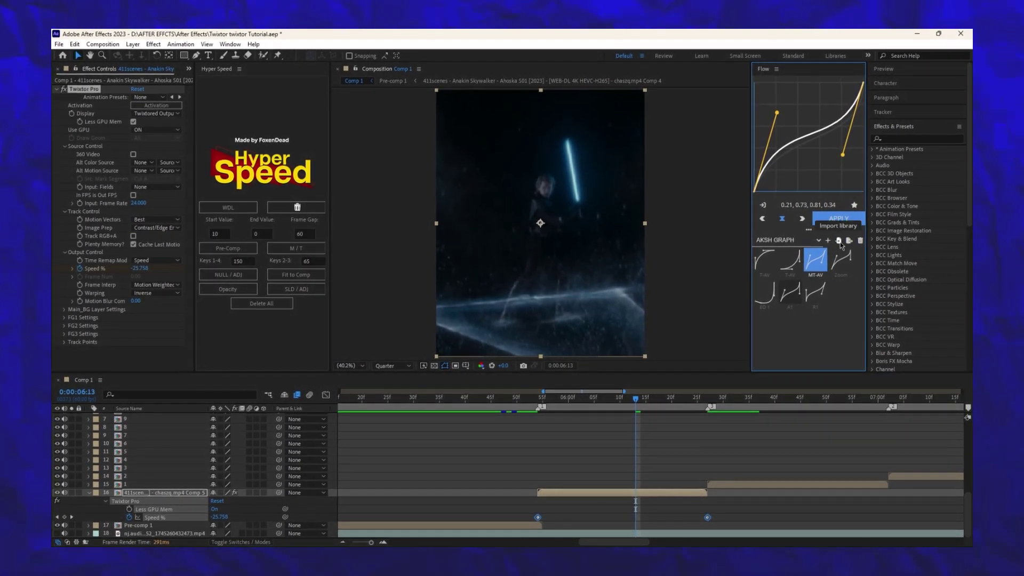
{"action": "left_click", "coordinate": [845, 222]}
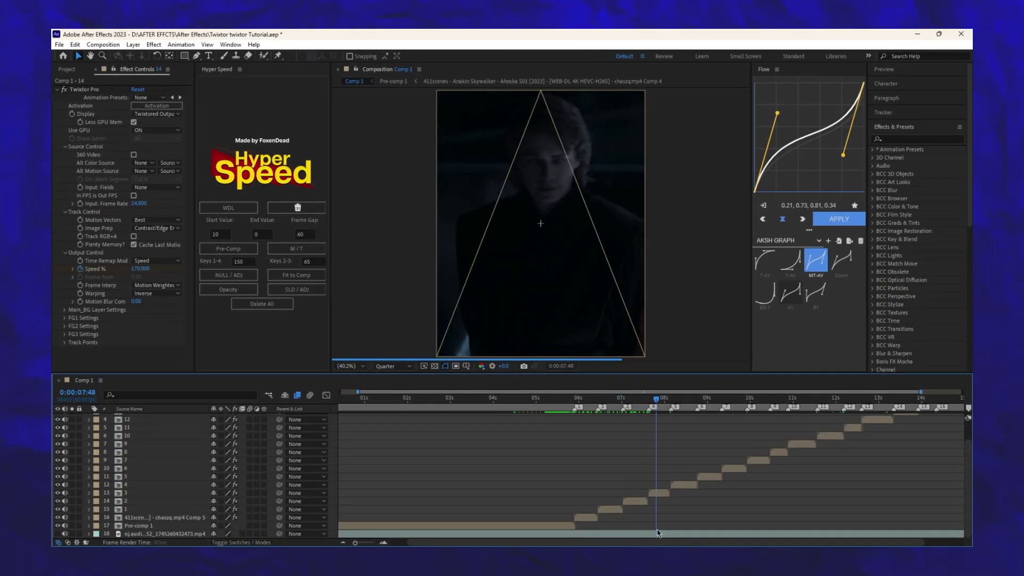
Return the current time to 0:00:05:57, near the start of layer 16.
{"action": "left_click_drag", "start_coordinate": [666, 536], "coordinate": [564, 485]}
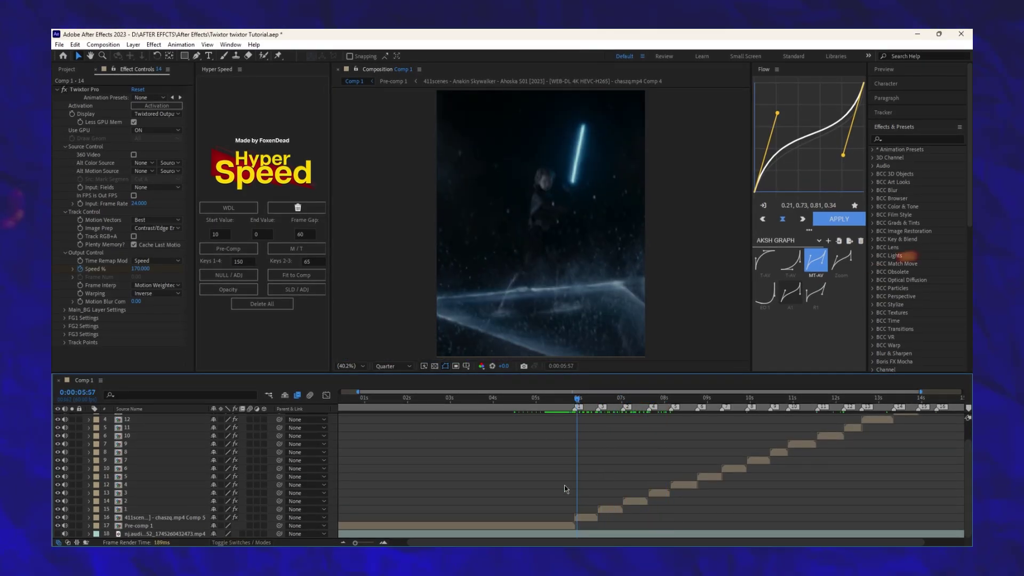